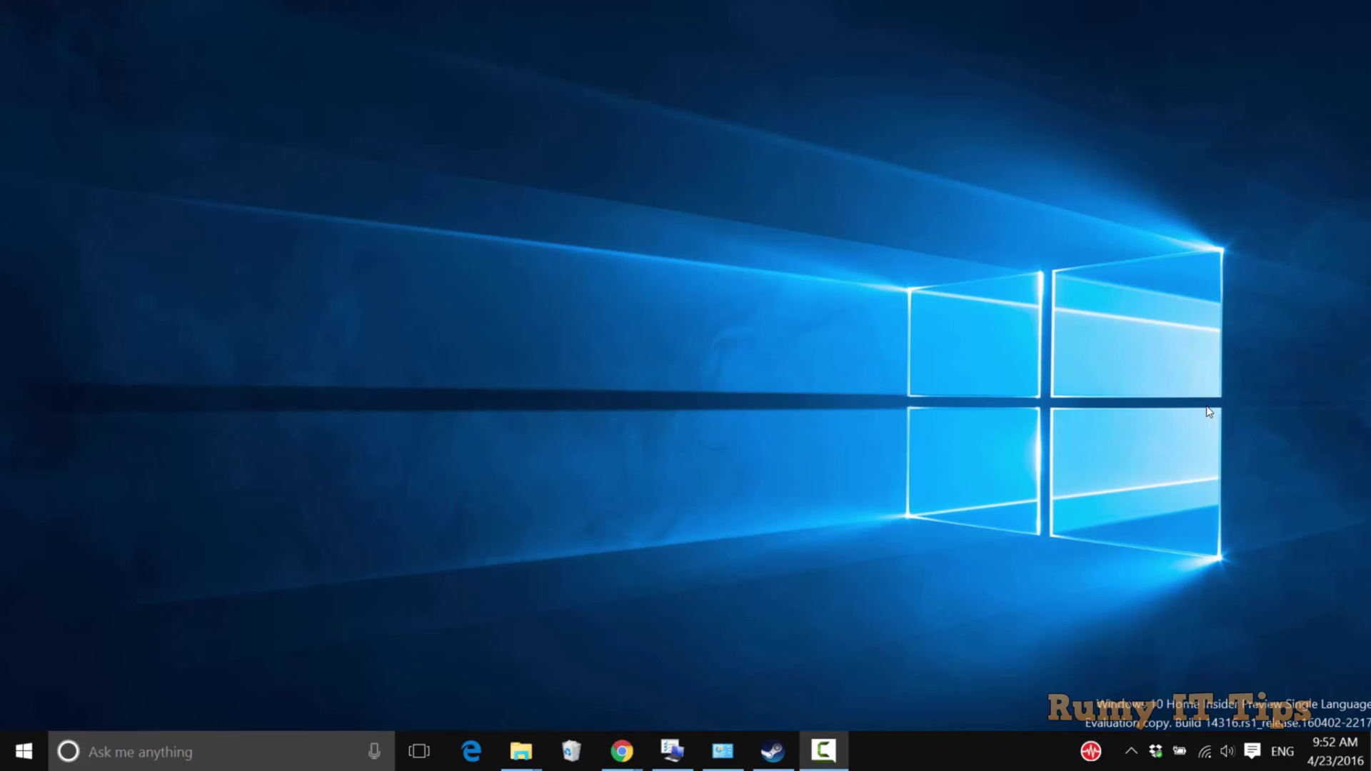
Bring up the desktop context menu and dismiss it without choosing an option
right_click(622, 276)
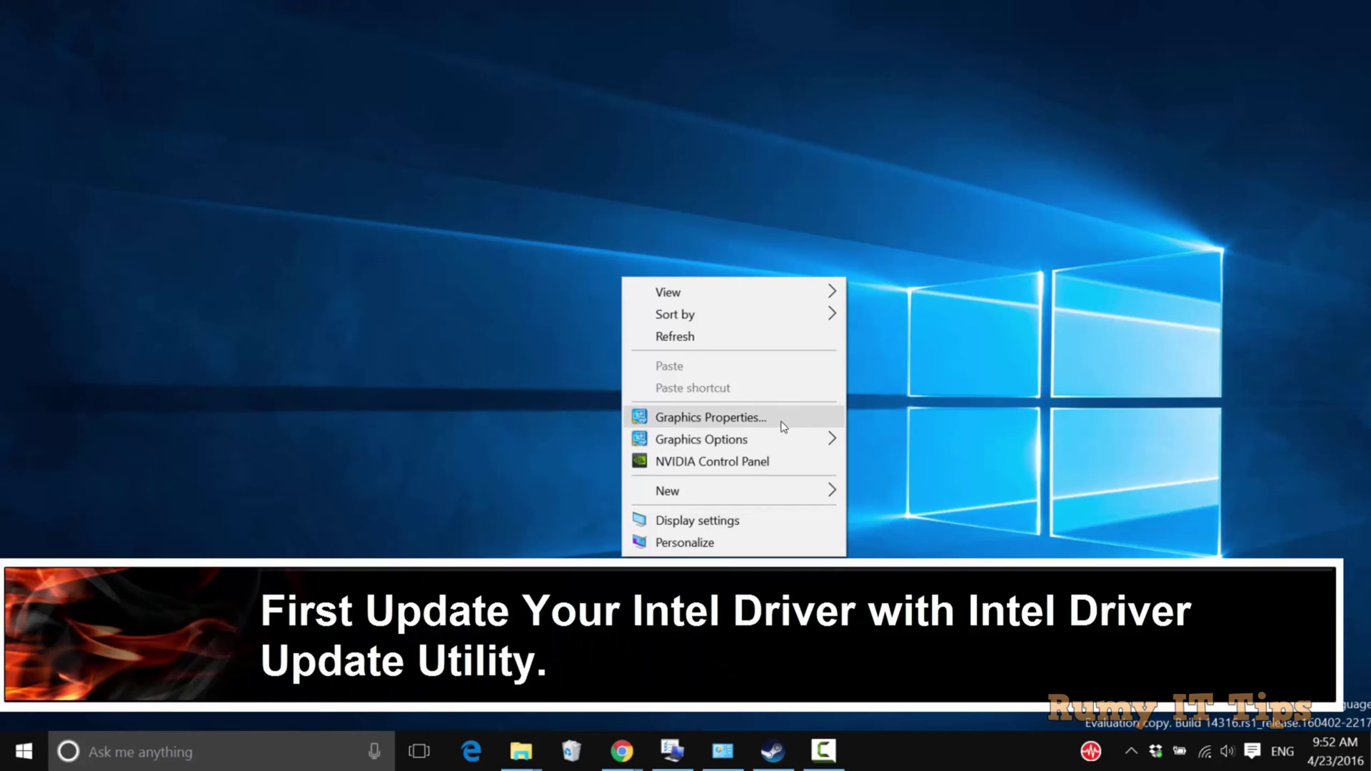
left_click(941, 412)
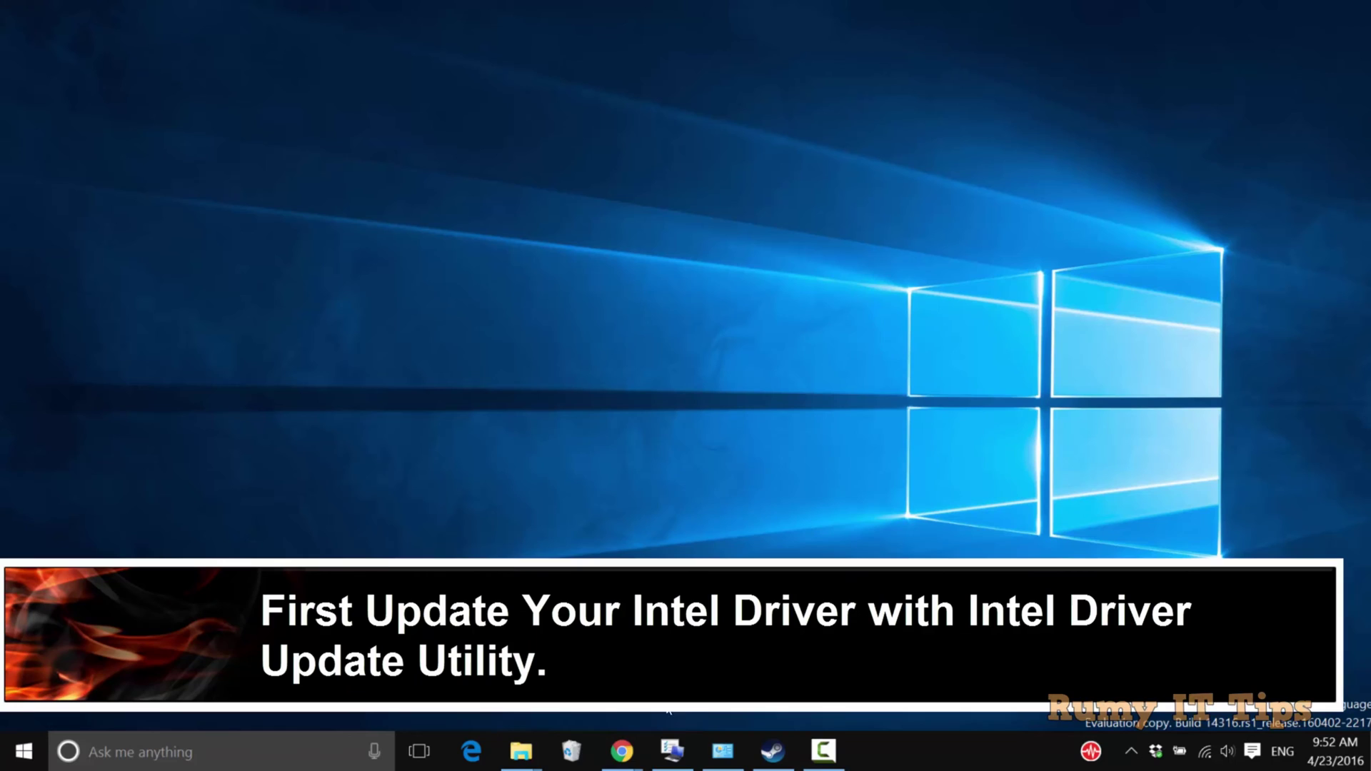
Restore Chrome and select the support page address and the Driver Update Utility heading
left_click(622, 751)
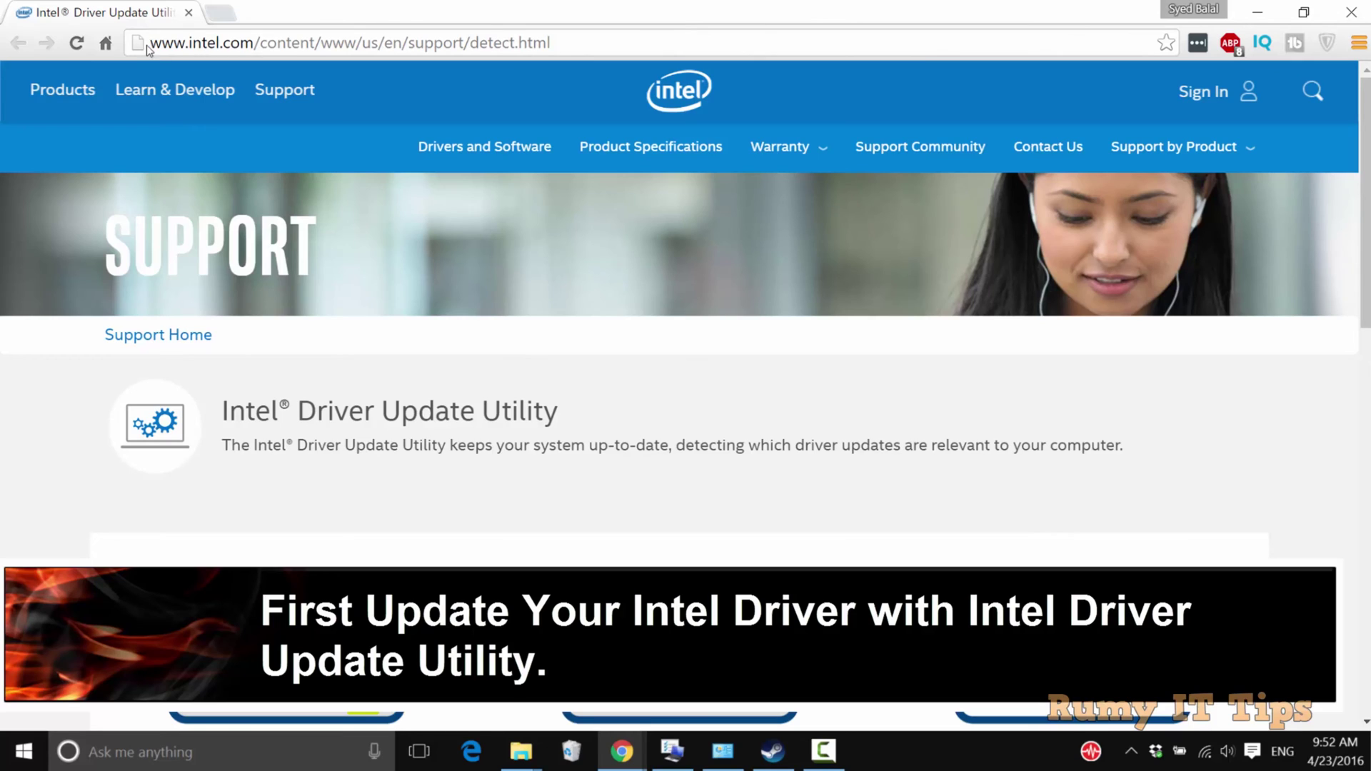
left_click_drag(148, 43, 565, 44)
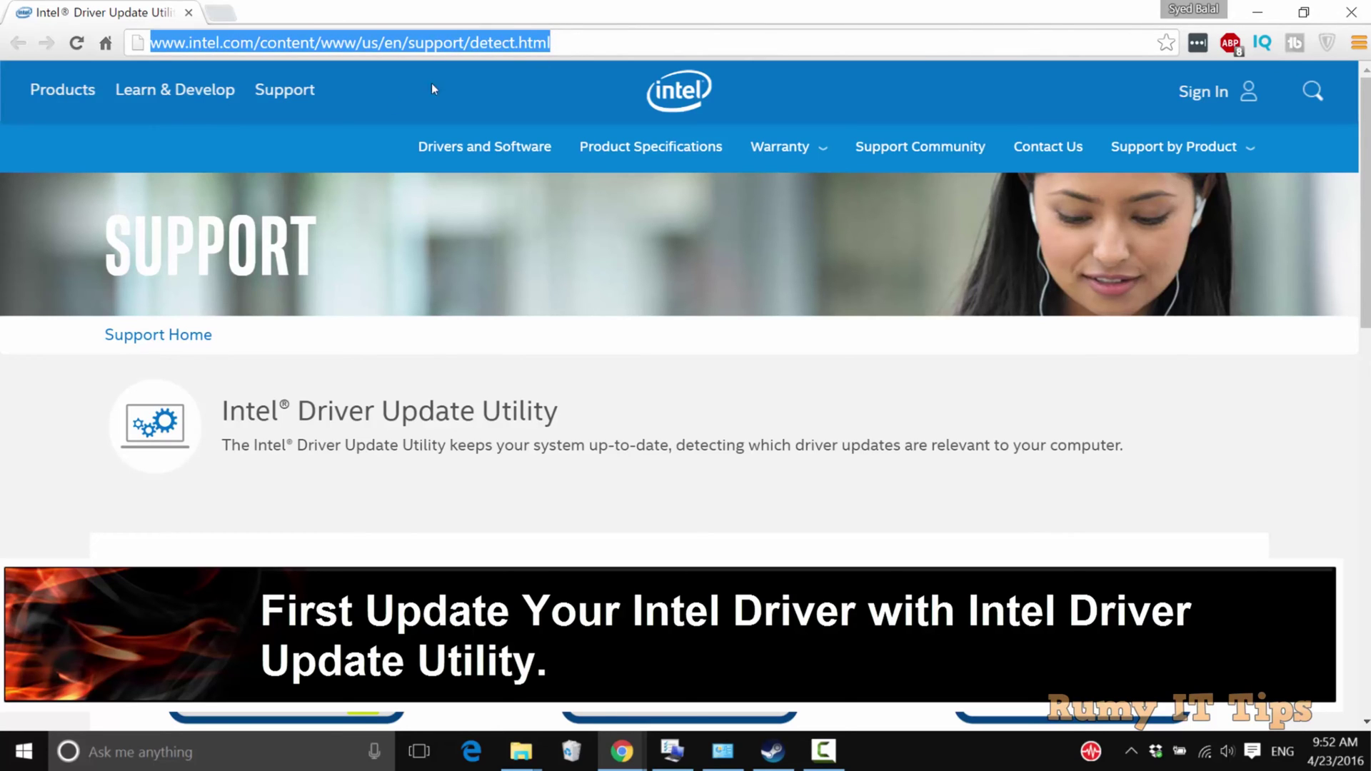
left_click(26, 423)
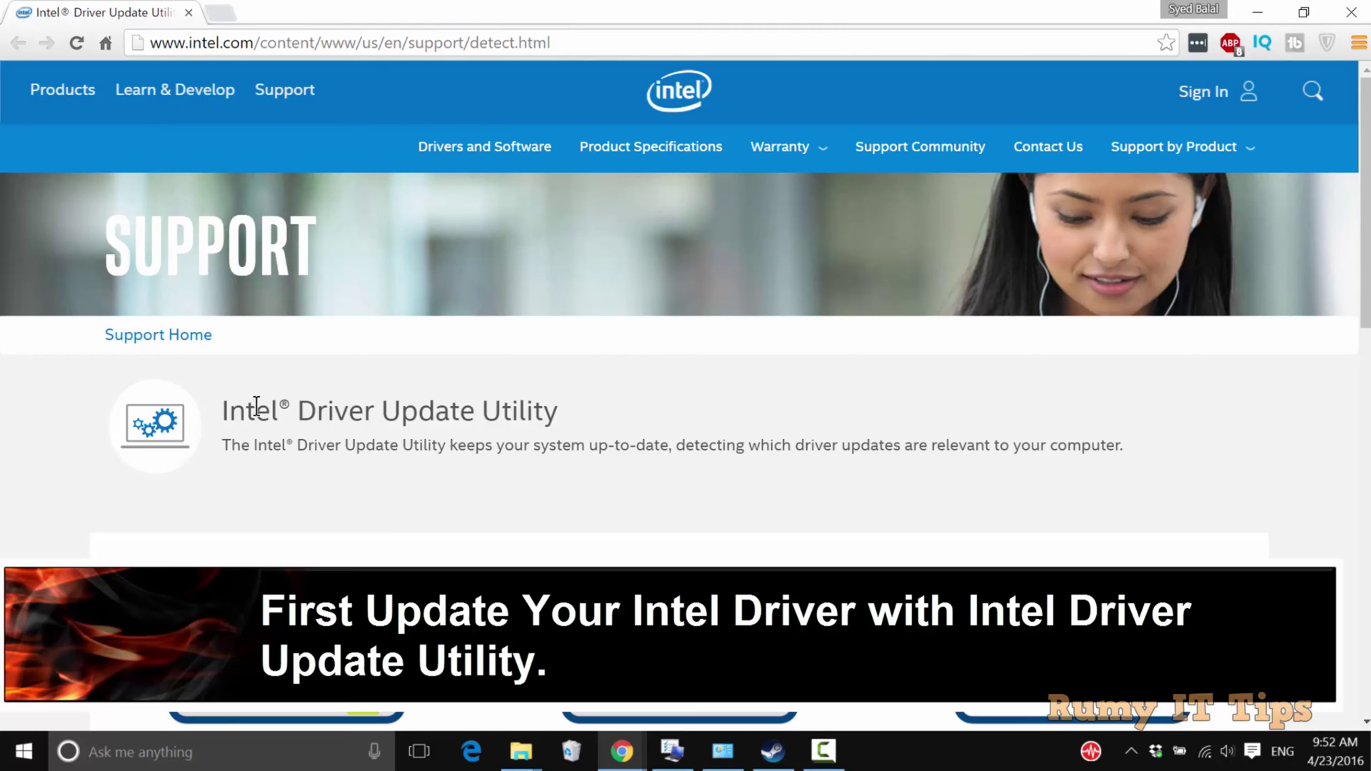
left_click_drag(222, 410, 563, 411)
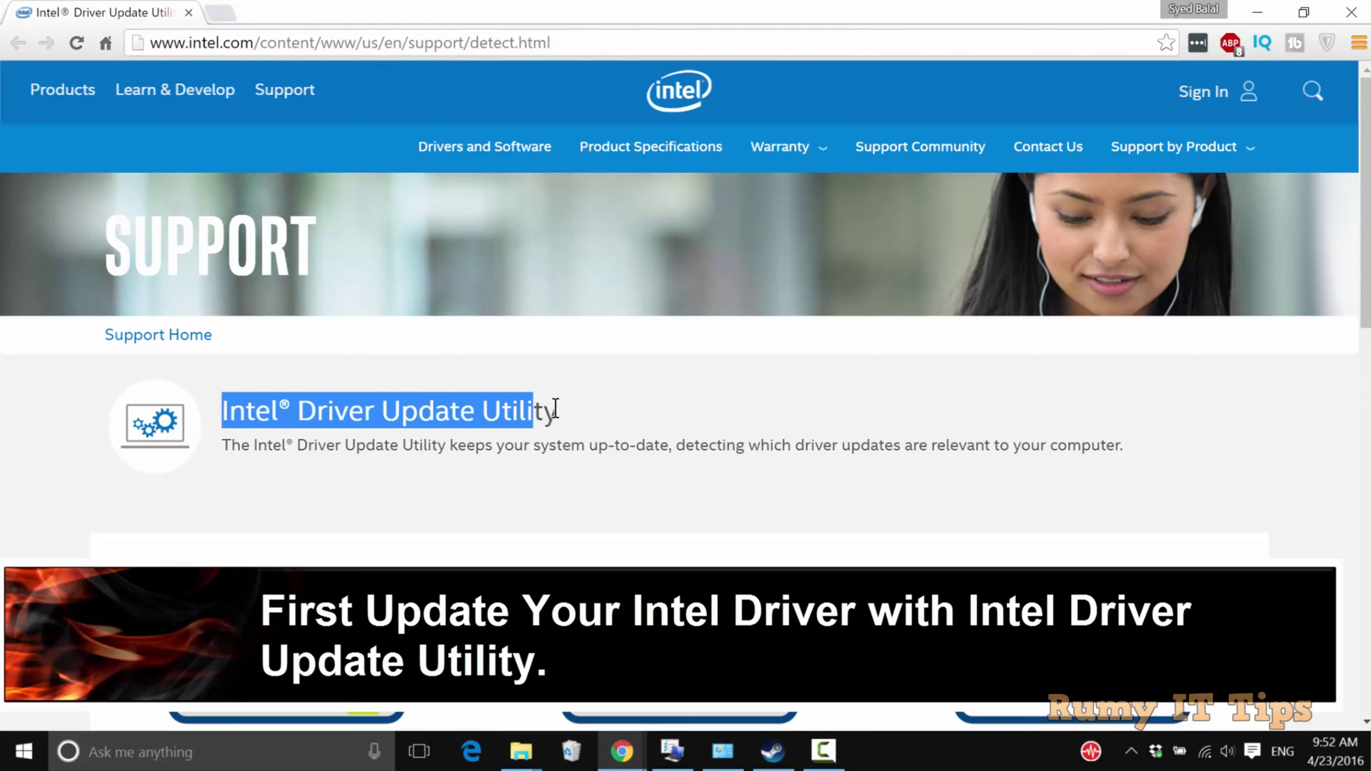
Search Google for 'intel driver update utility' from the Google home page
left_click(225, 13)
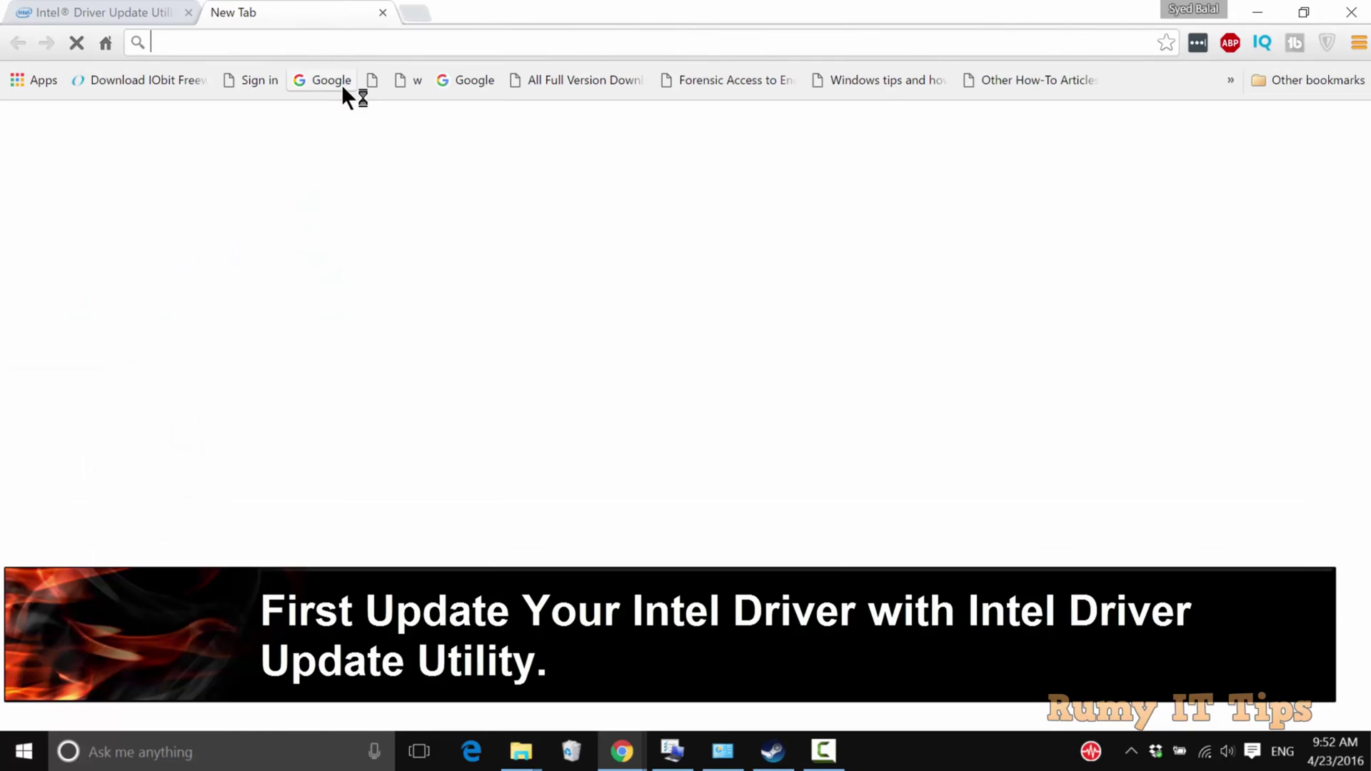
left_click(326, 80)
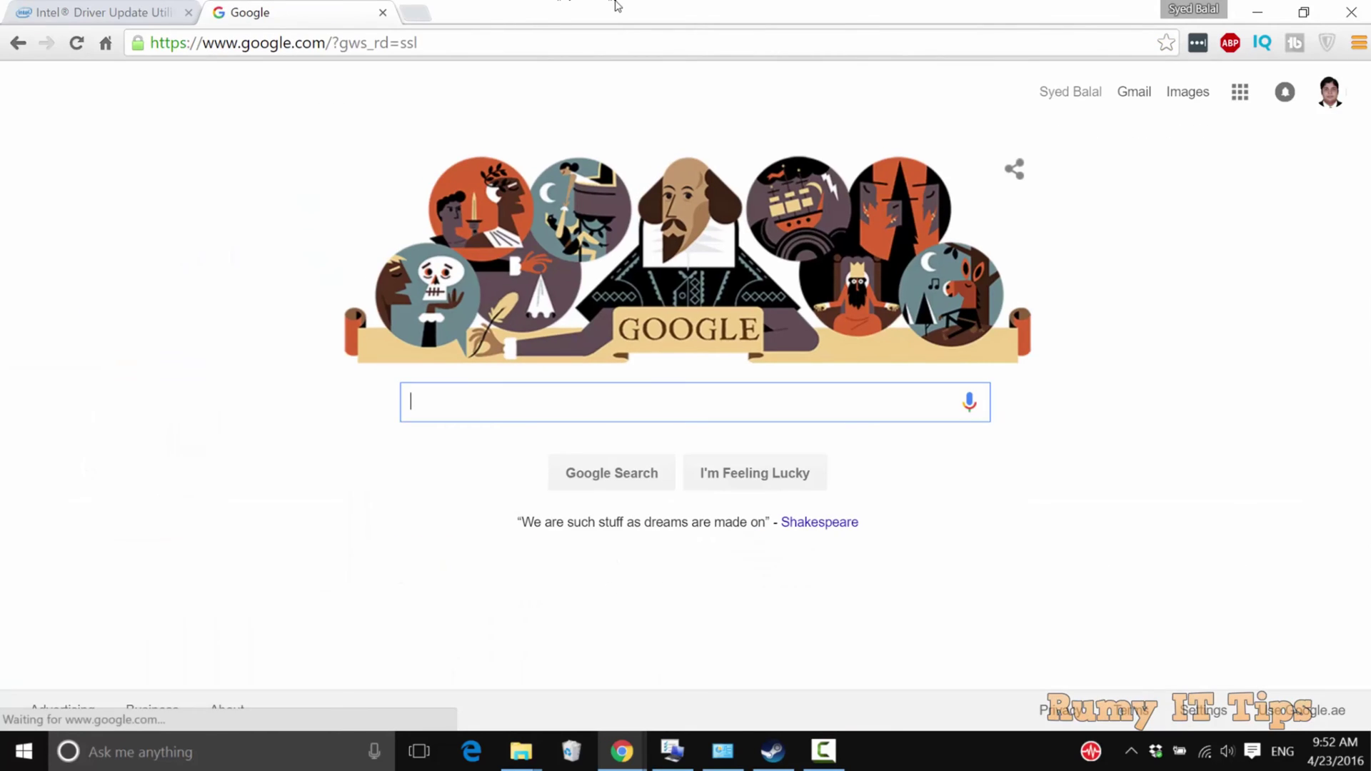
type("intel")
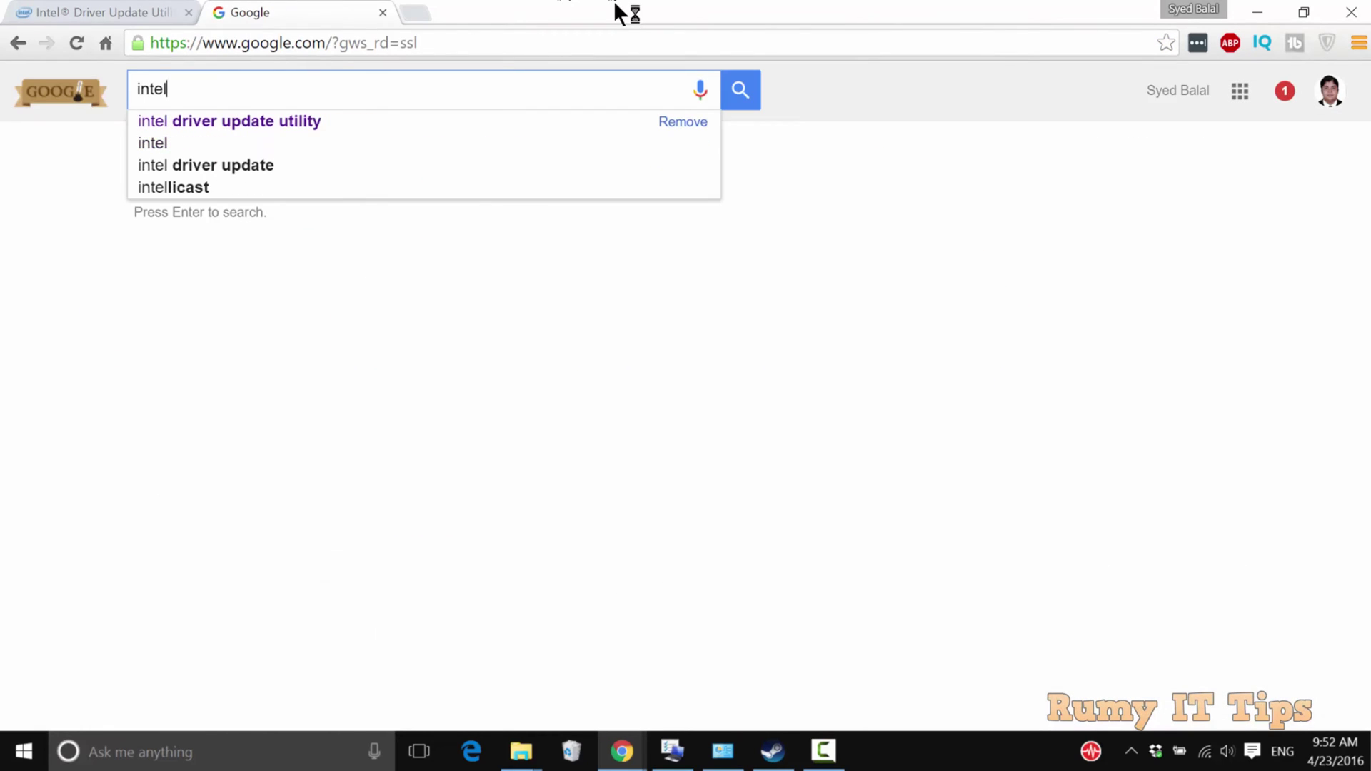
key("Down")
key("Return")
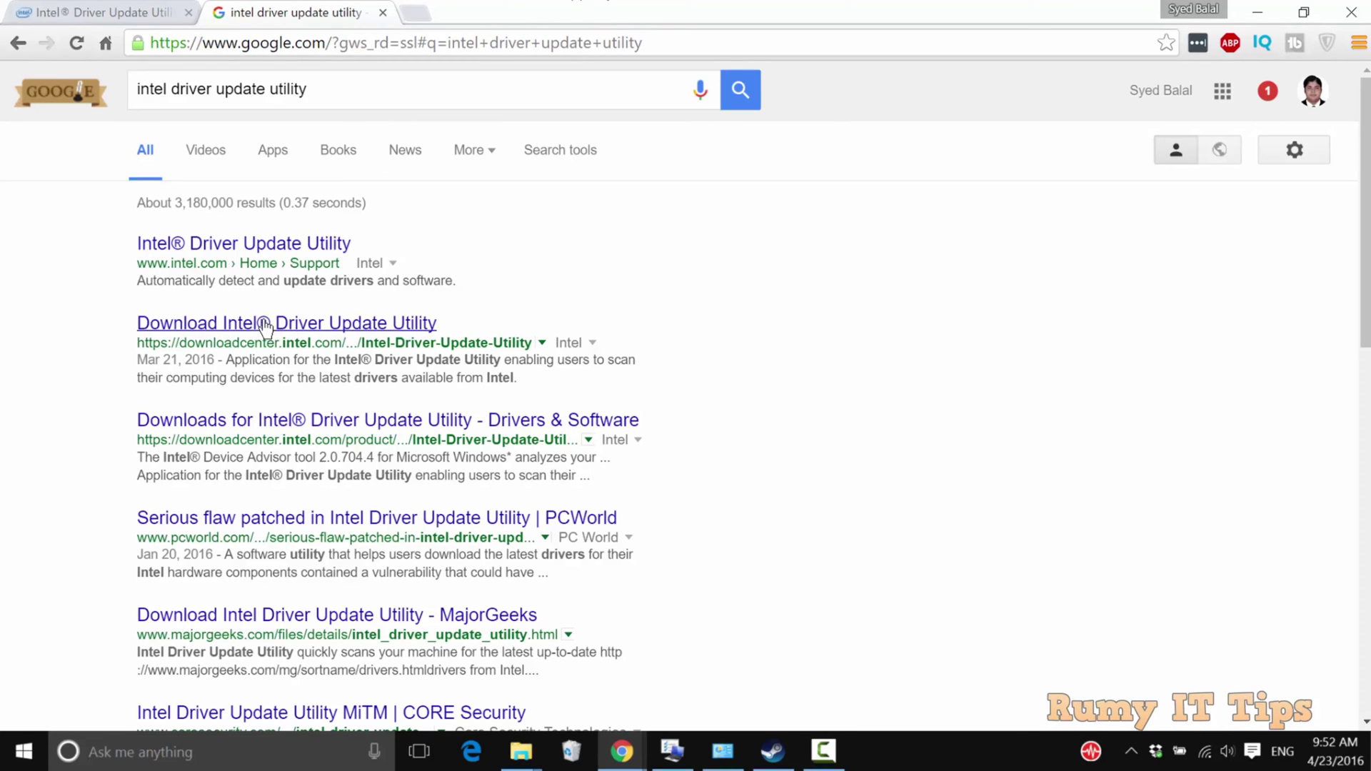
Return to the Intel support page and download the Driver Update Utility installer
left_click(102, 12)
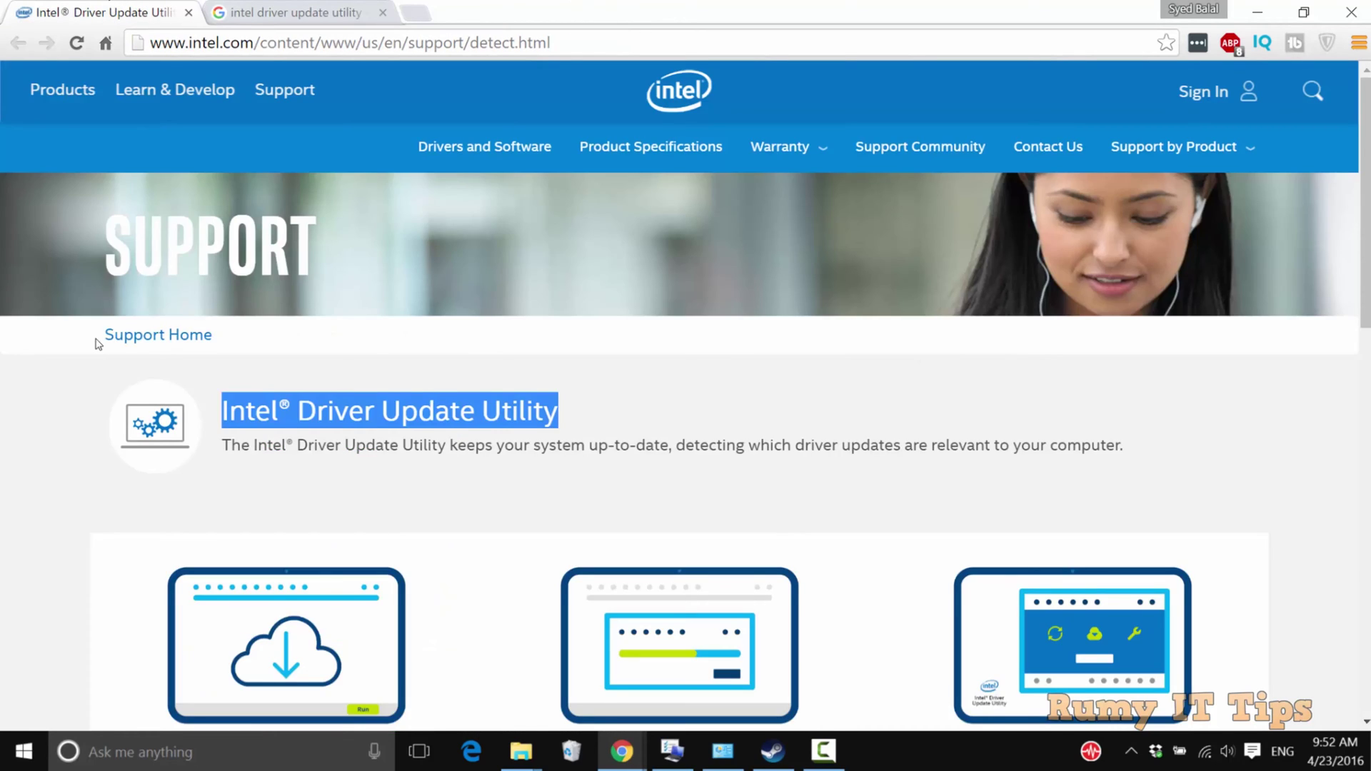
scroll(95, 344, "down", 3)
scroll(161, 387, "down", 2)
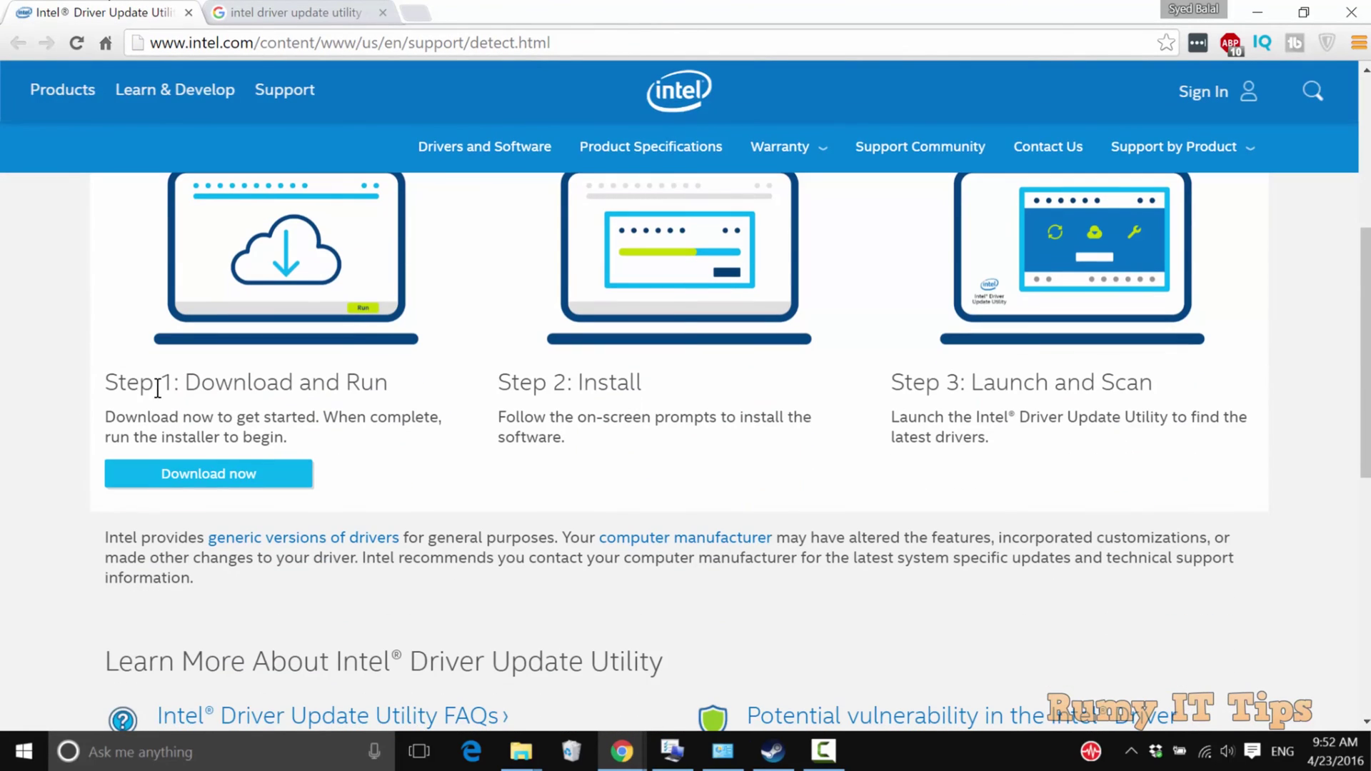
left_click(249, 482)
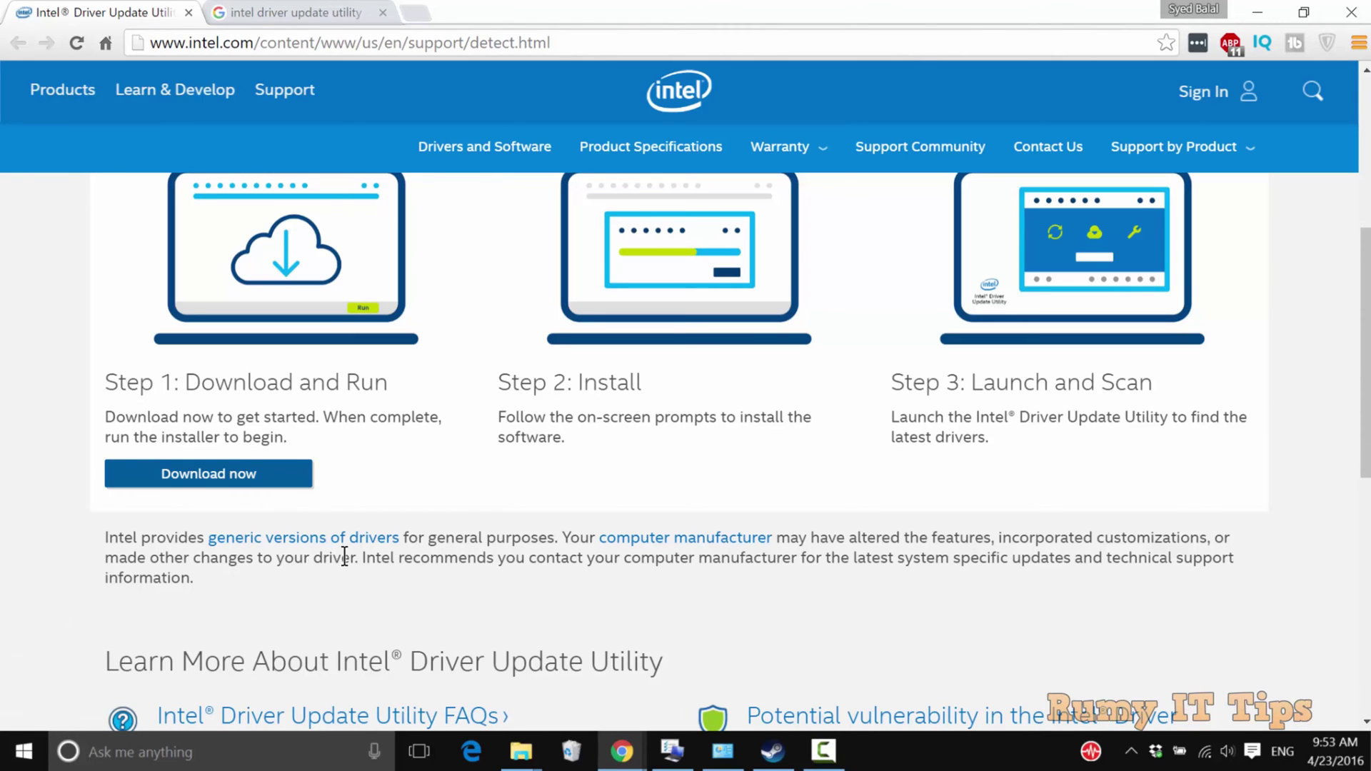
Open Windows search to look for the Intel Driver Update Utility app
left_click(295, 753)
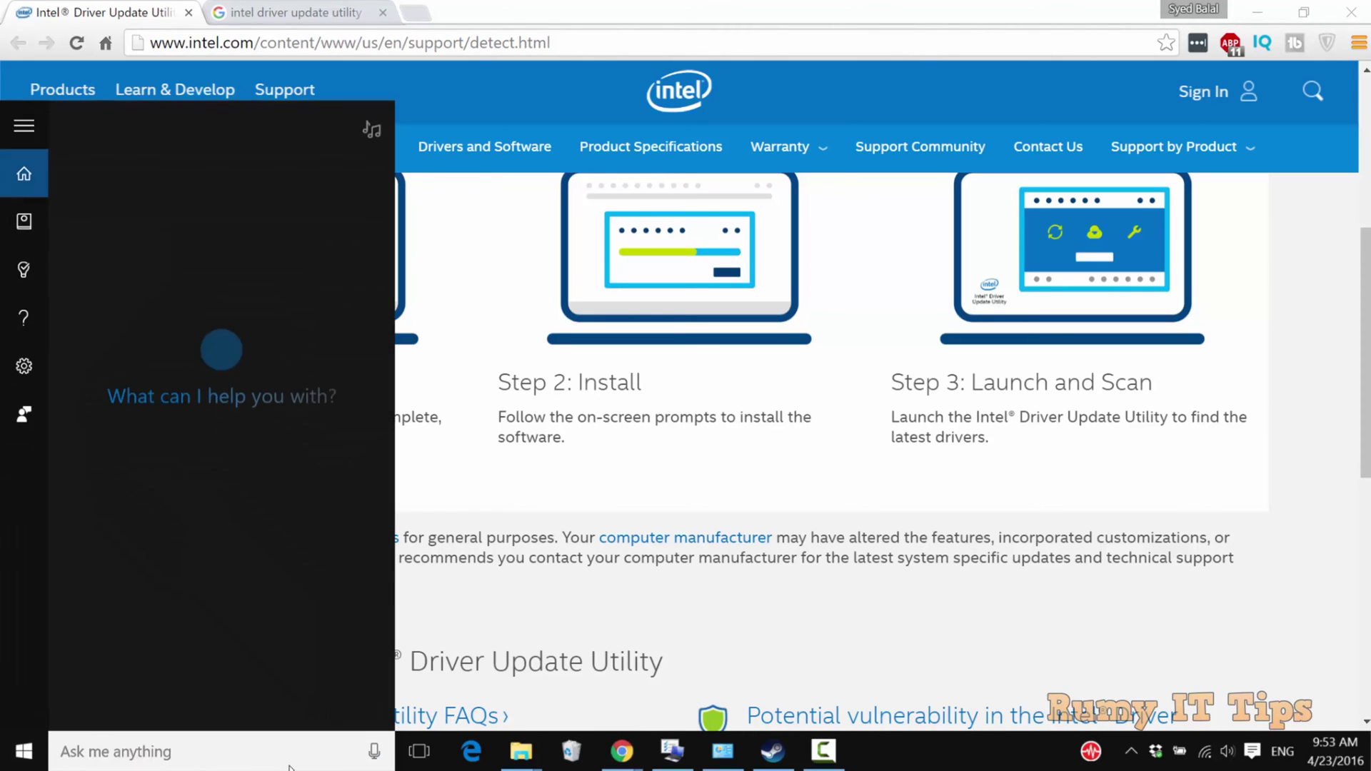
type("intel")
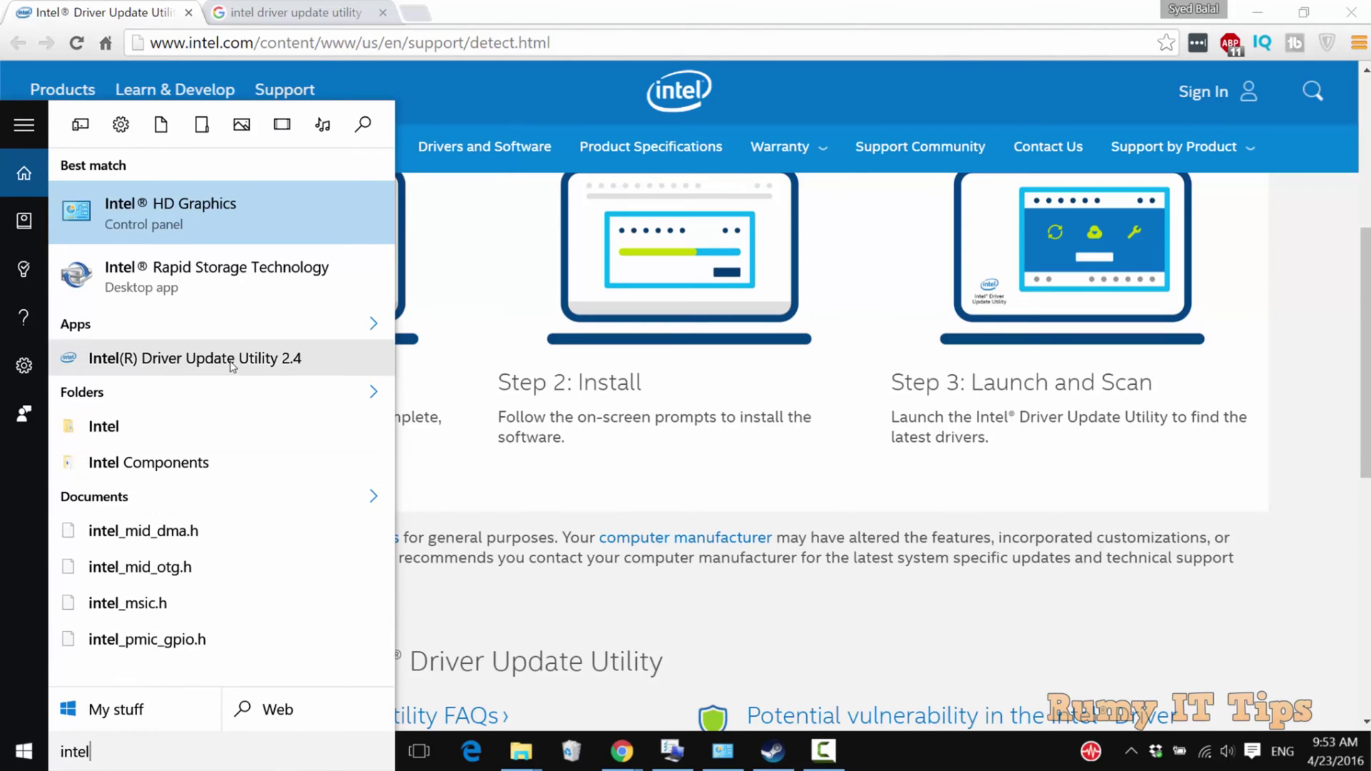
Launch Intel(R) Driver Update Utility 2.4 and scan for driver updates
left_click(503, 387)
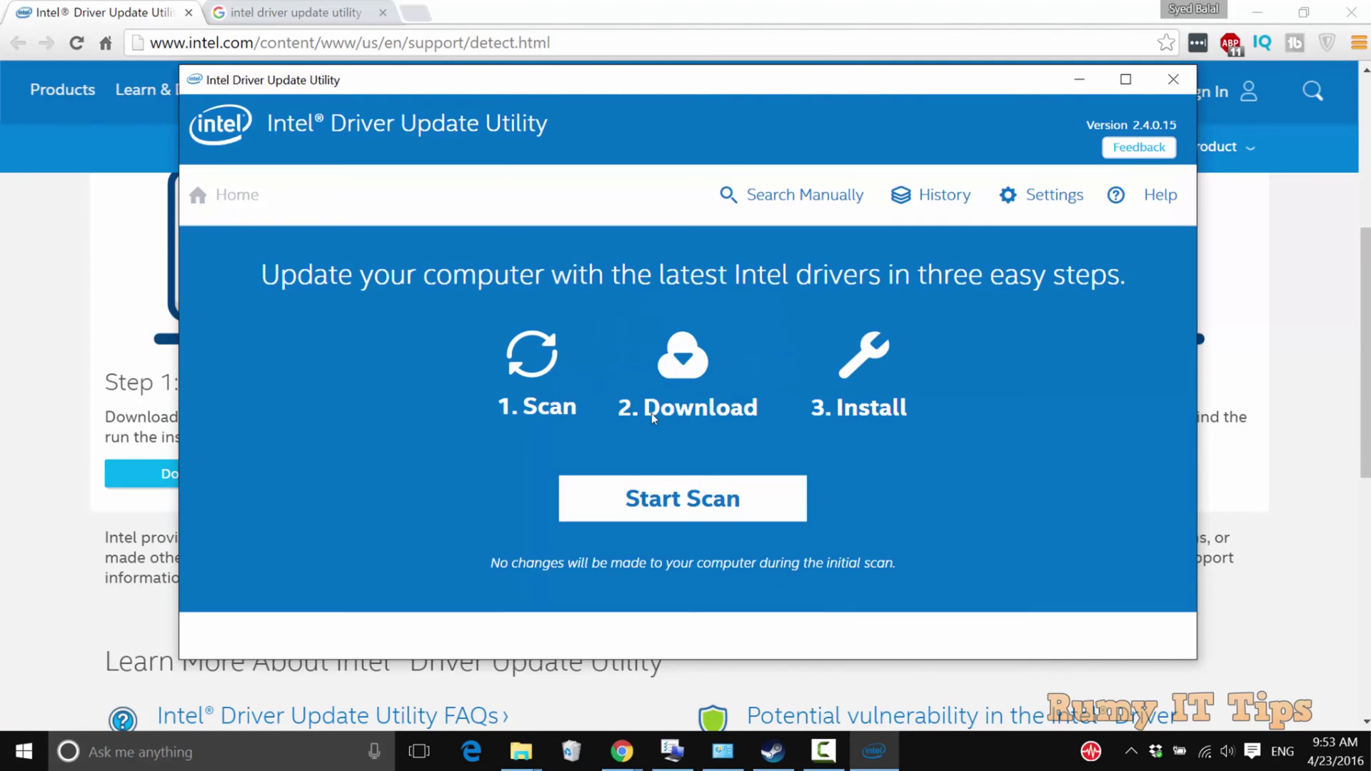
left_click(646, 500)
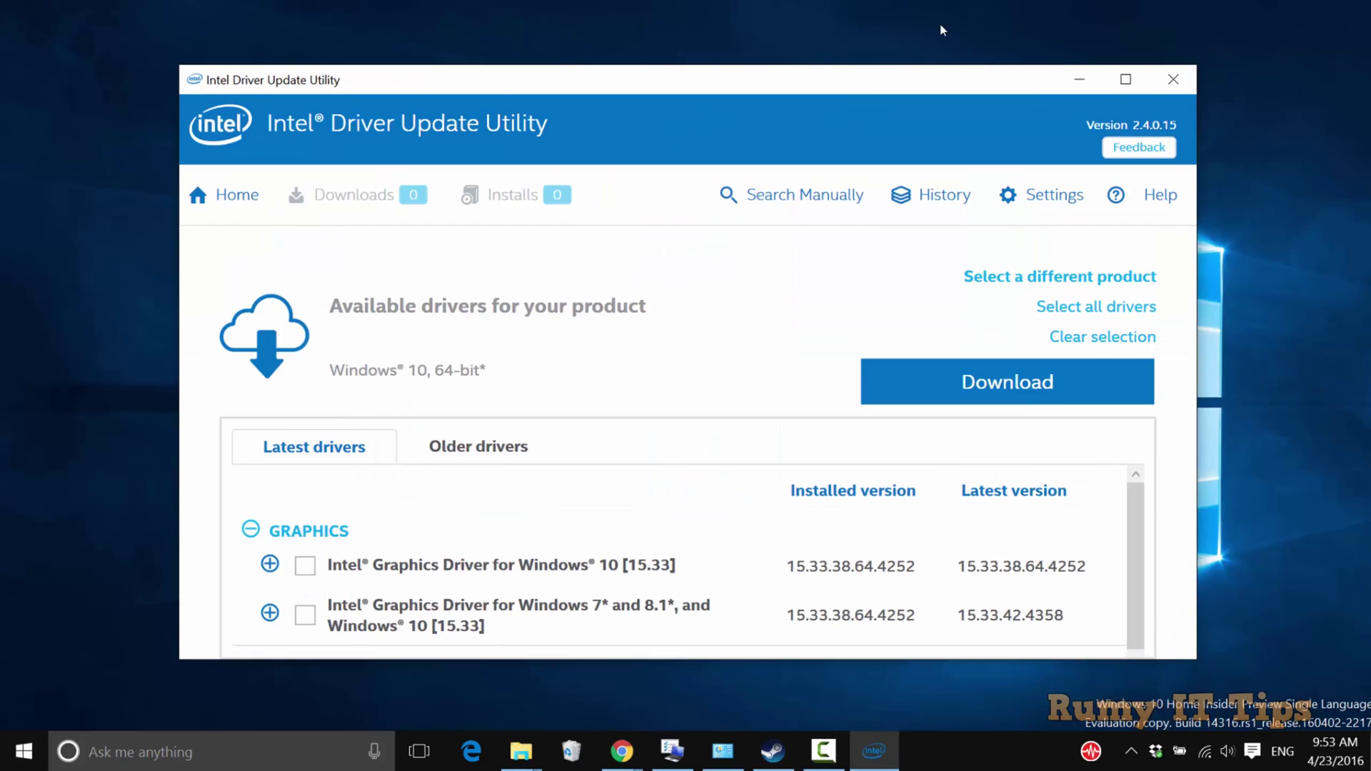
Tick the Windows 10 graphics driver 15.33 for download, then close the utility
left_click_drag(828, 86, 827, 69)
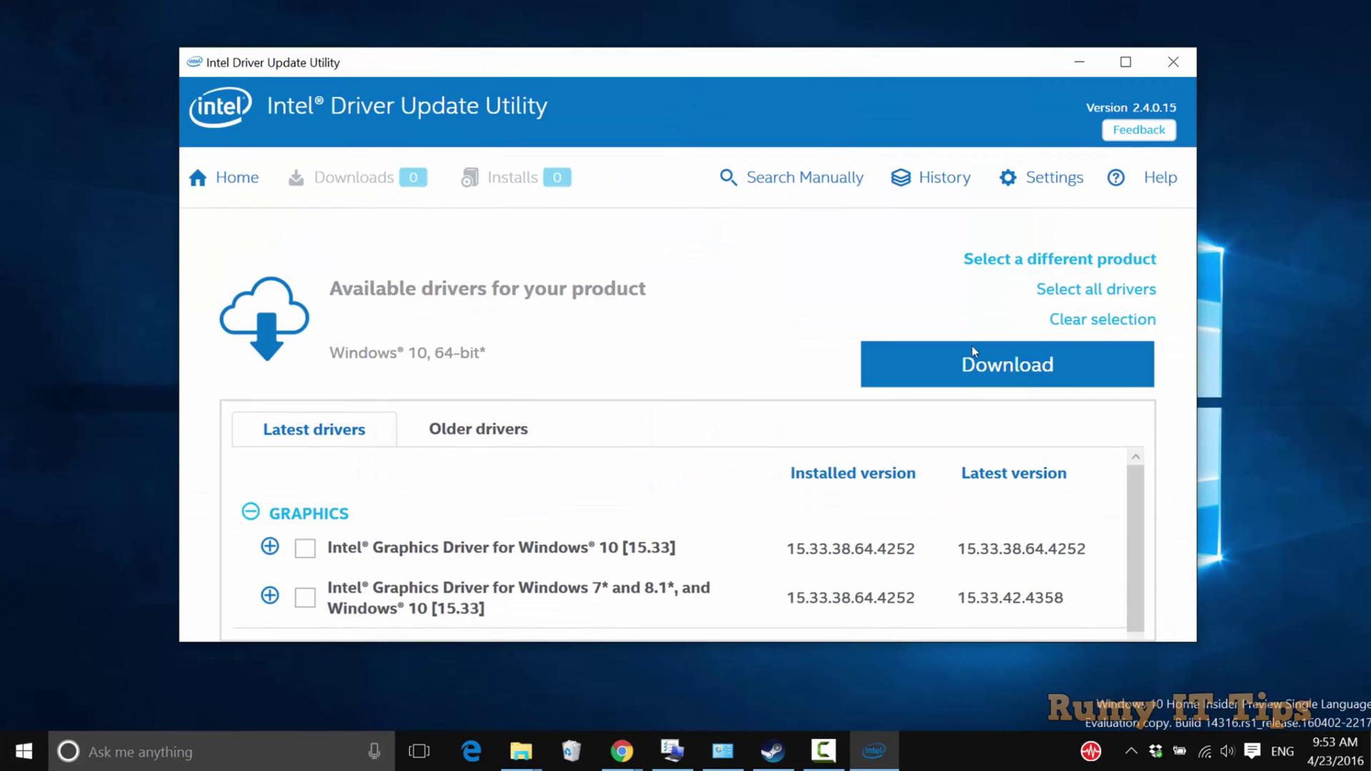
left_click_drag(1135, 498, 1138, 525)
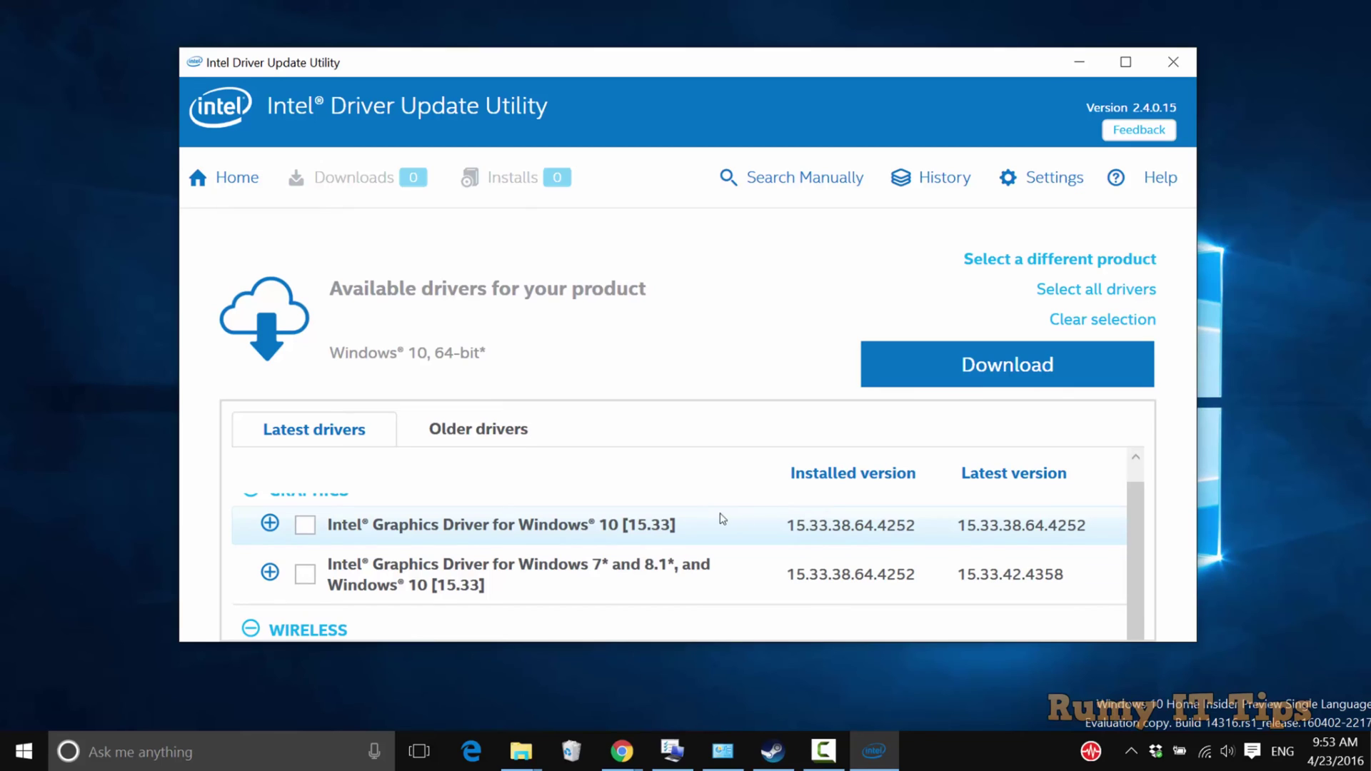
scroll(915, 562, "up", 1)
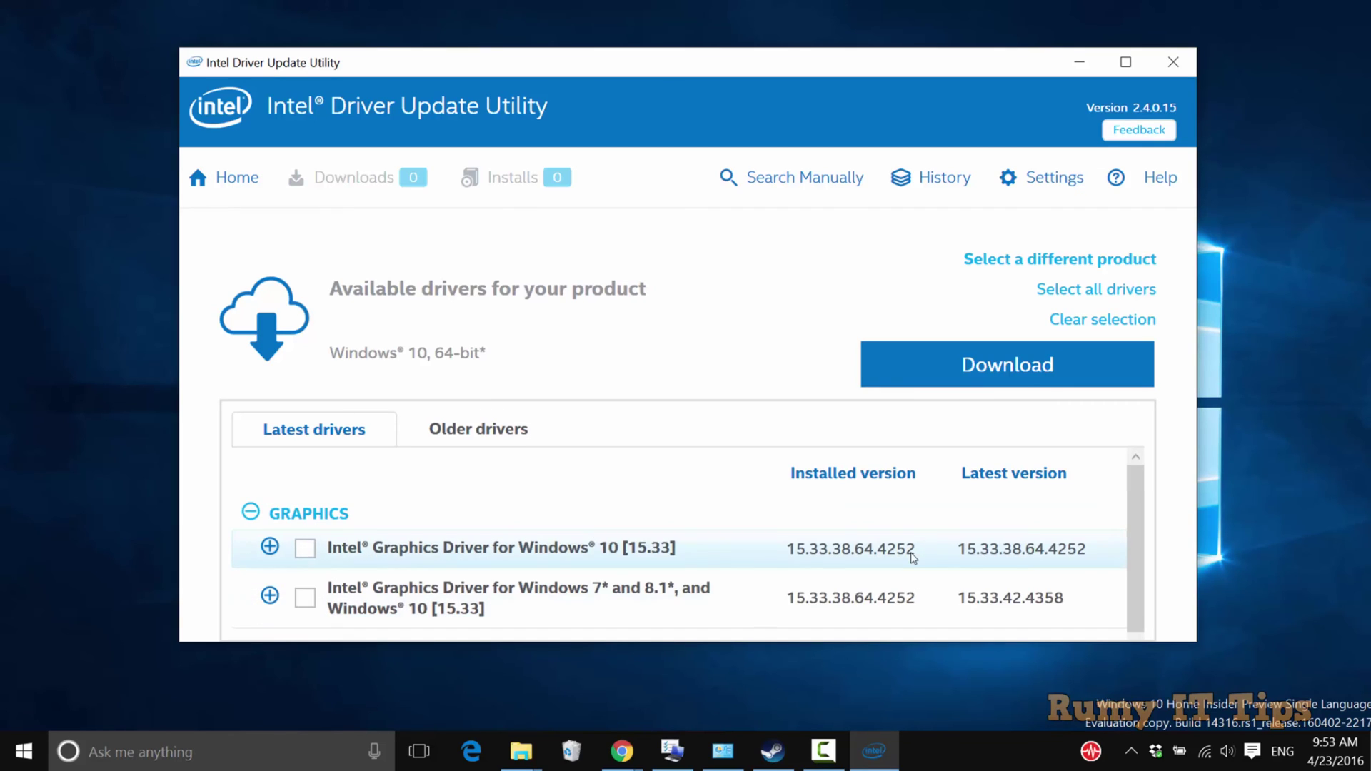
left_click(306, 548)
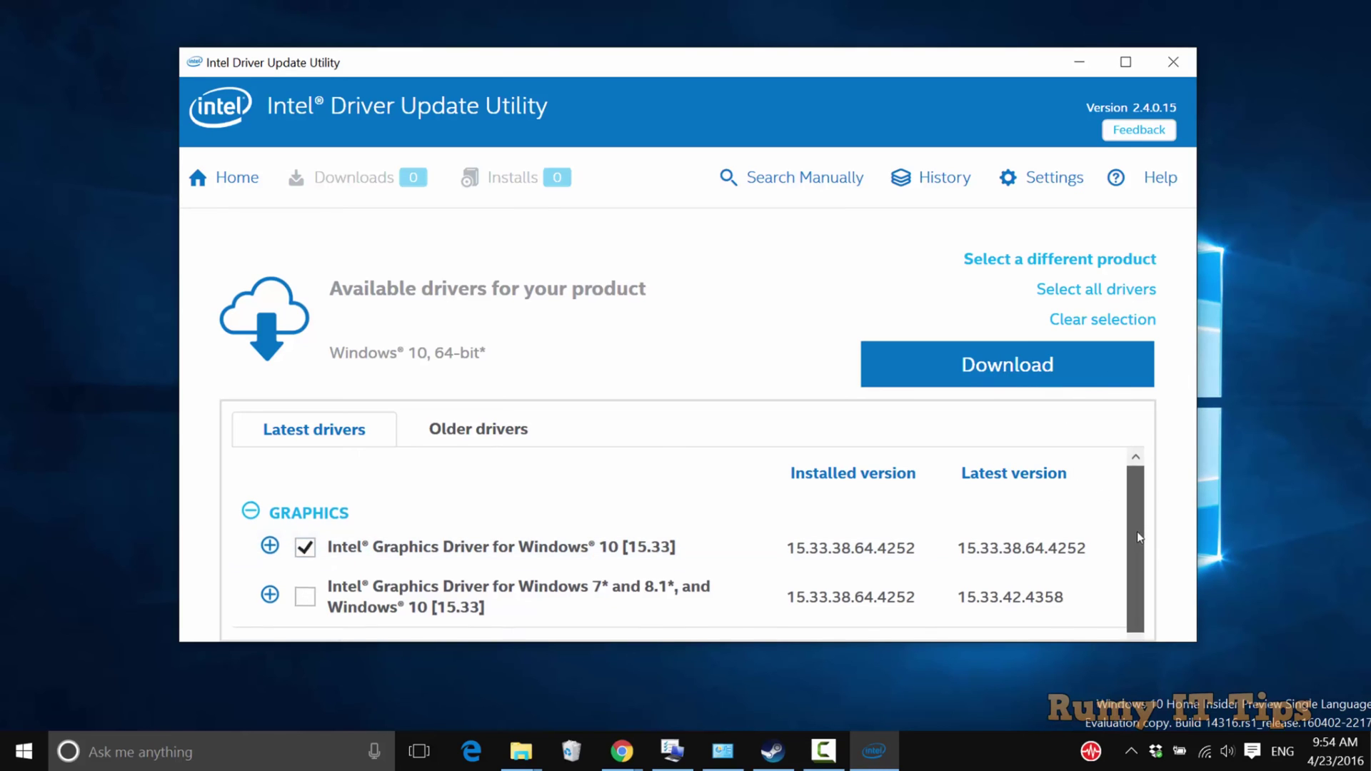
scroll(1138, 531, "down", 2)
scroll(1137, 531, "up", 1)
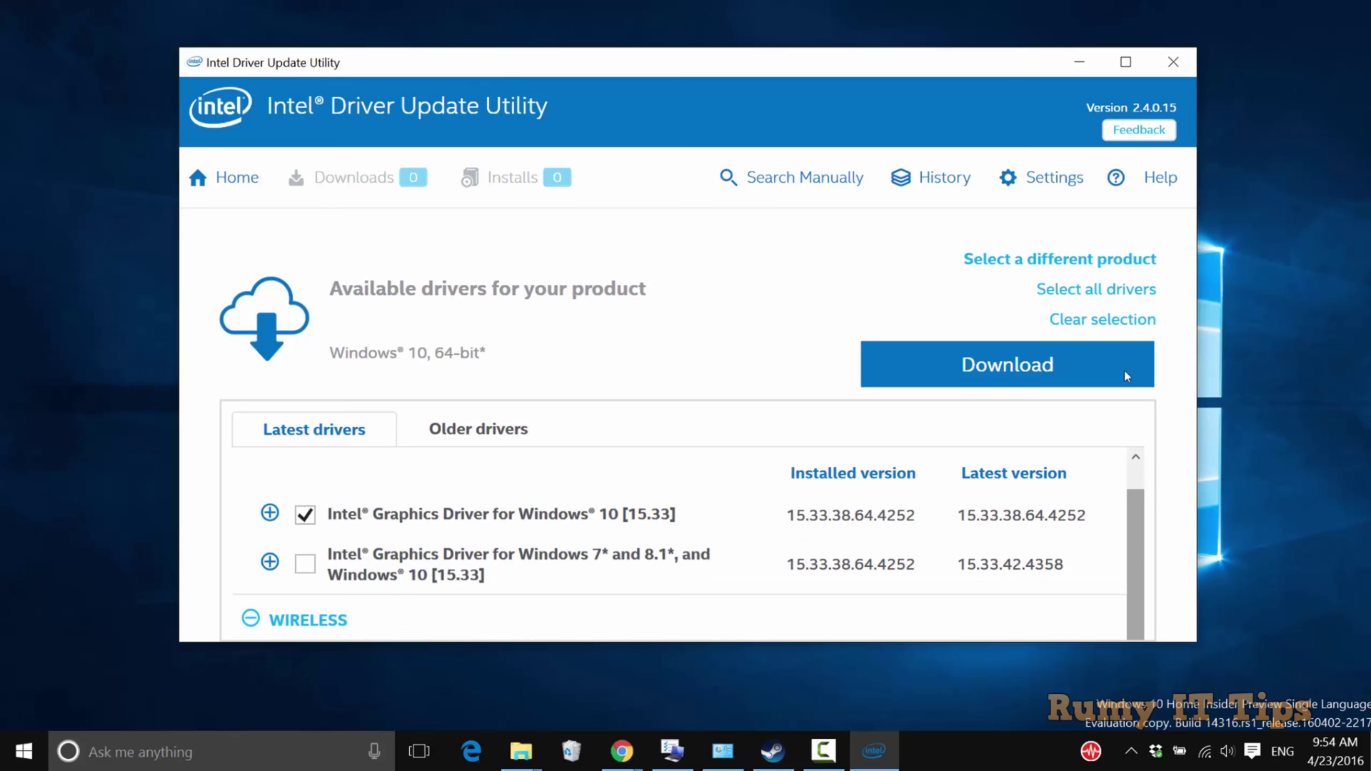
left_click(1172, 63)
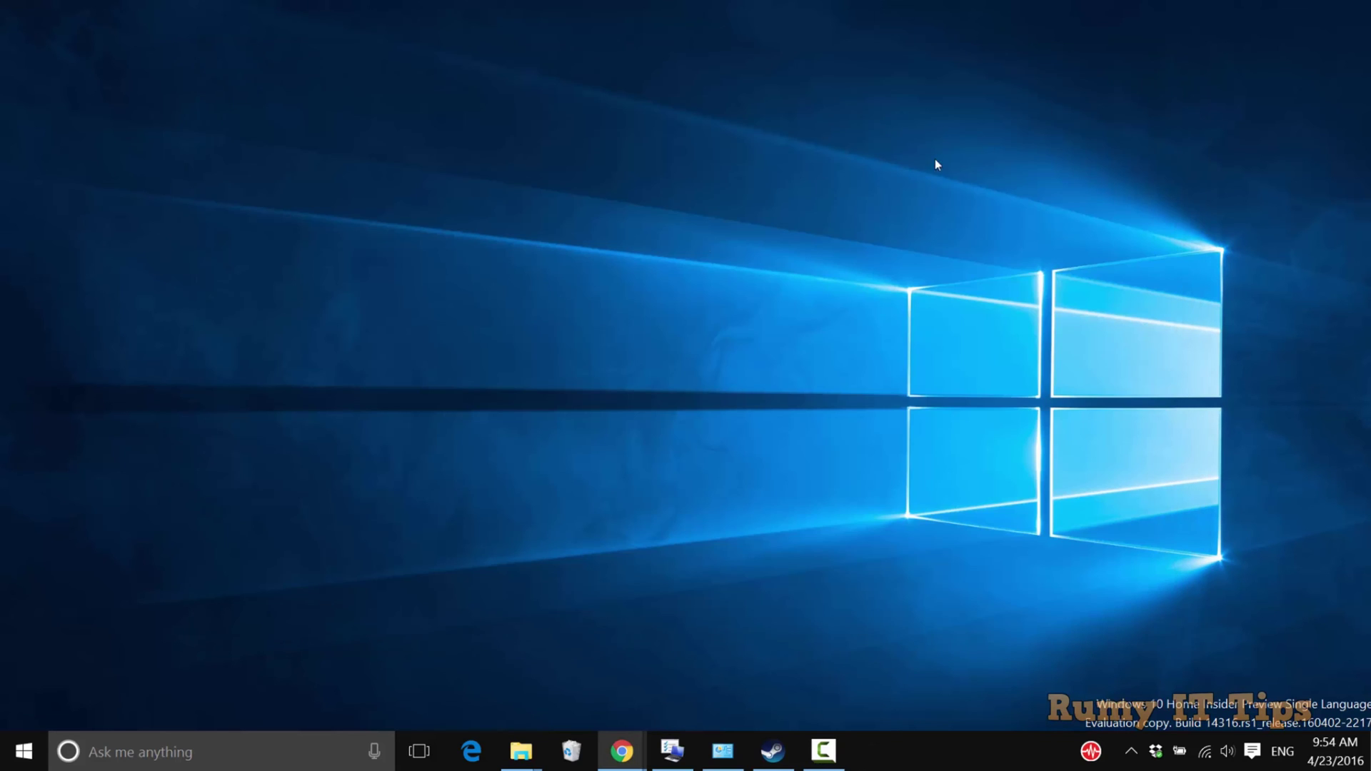
Open Graphics Properties from the desktop right-click menu
right_click(656, 249)
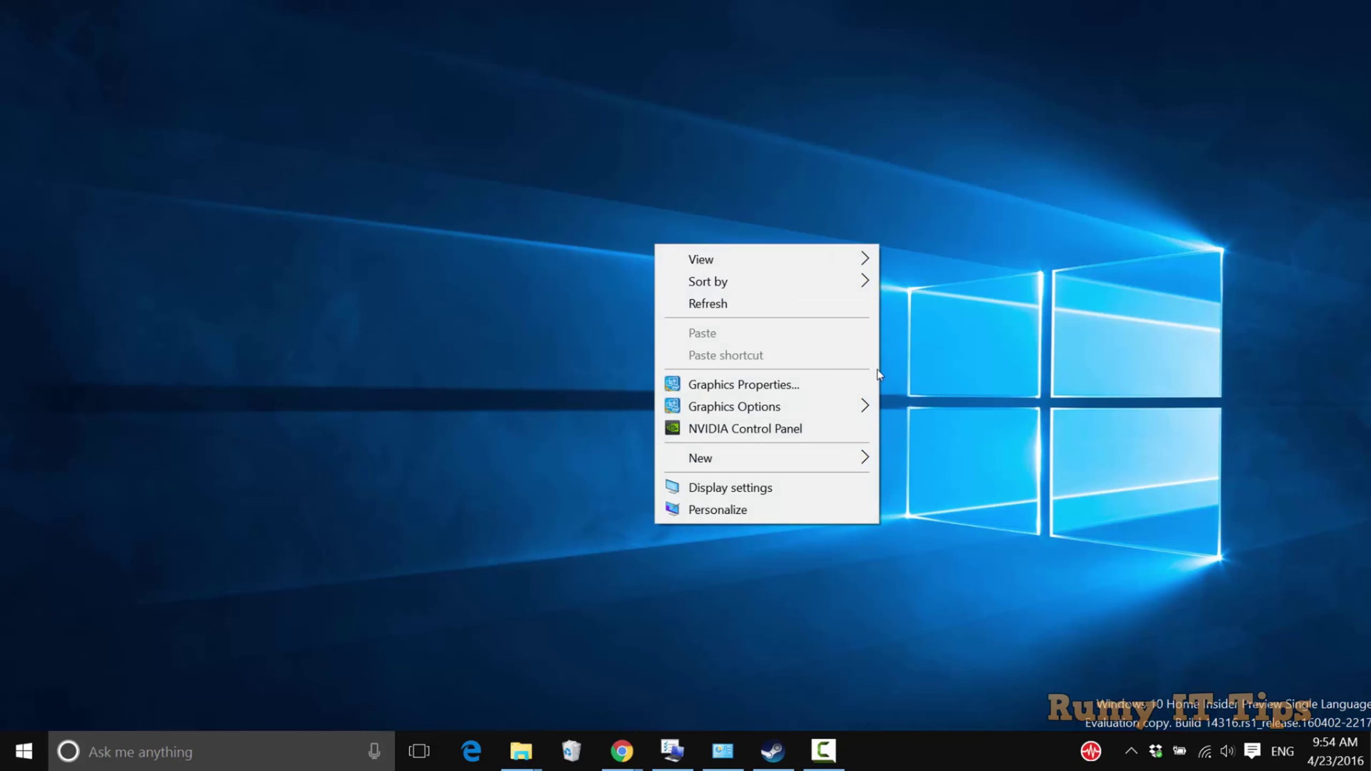
left_click(830, 394)
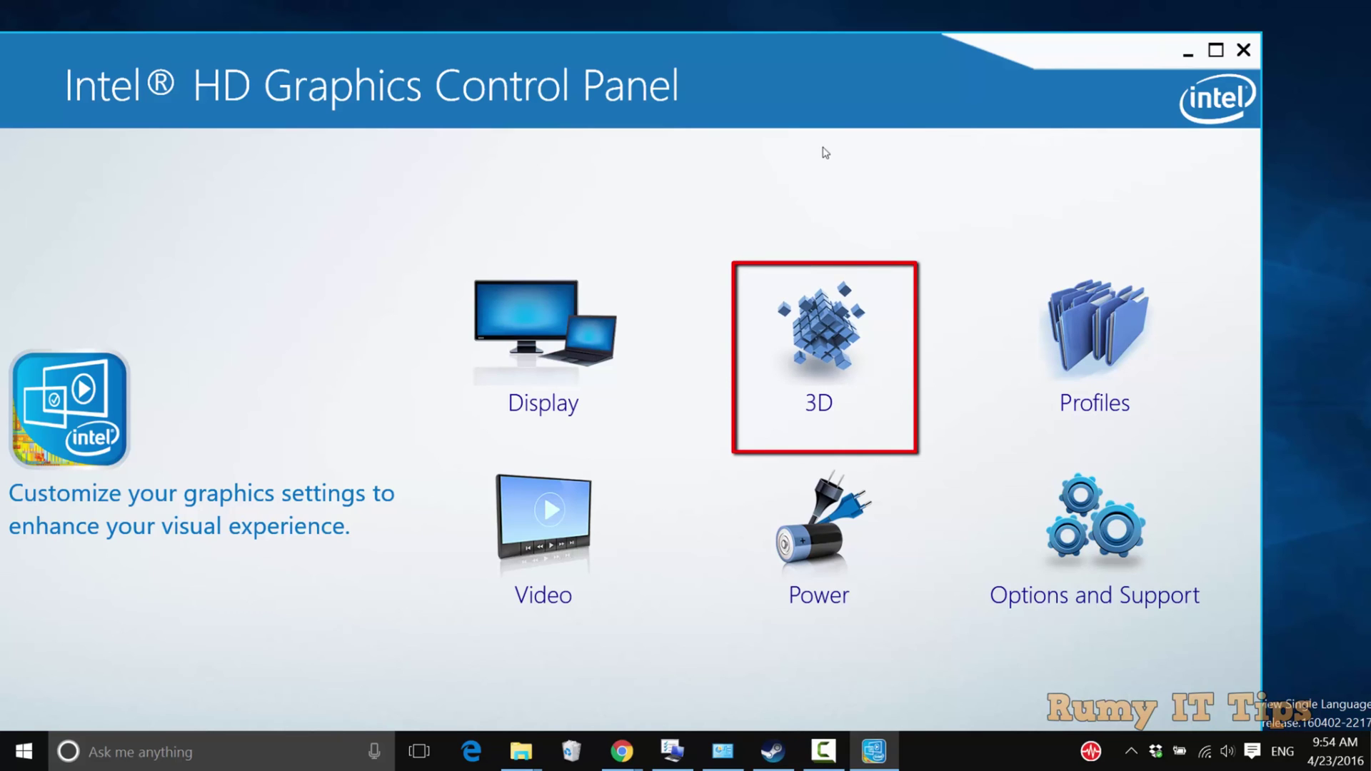
Nudge the control panel window right and go to the 3D settings page
left_click_drag(774, 45, 816, 35)
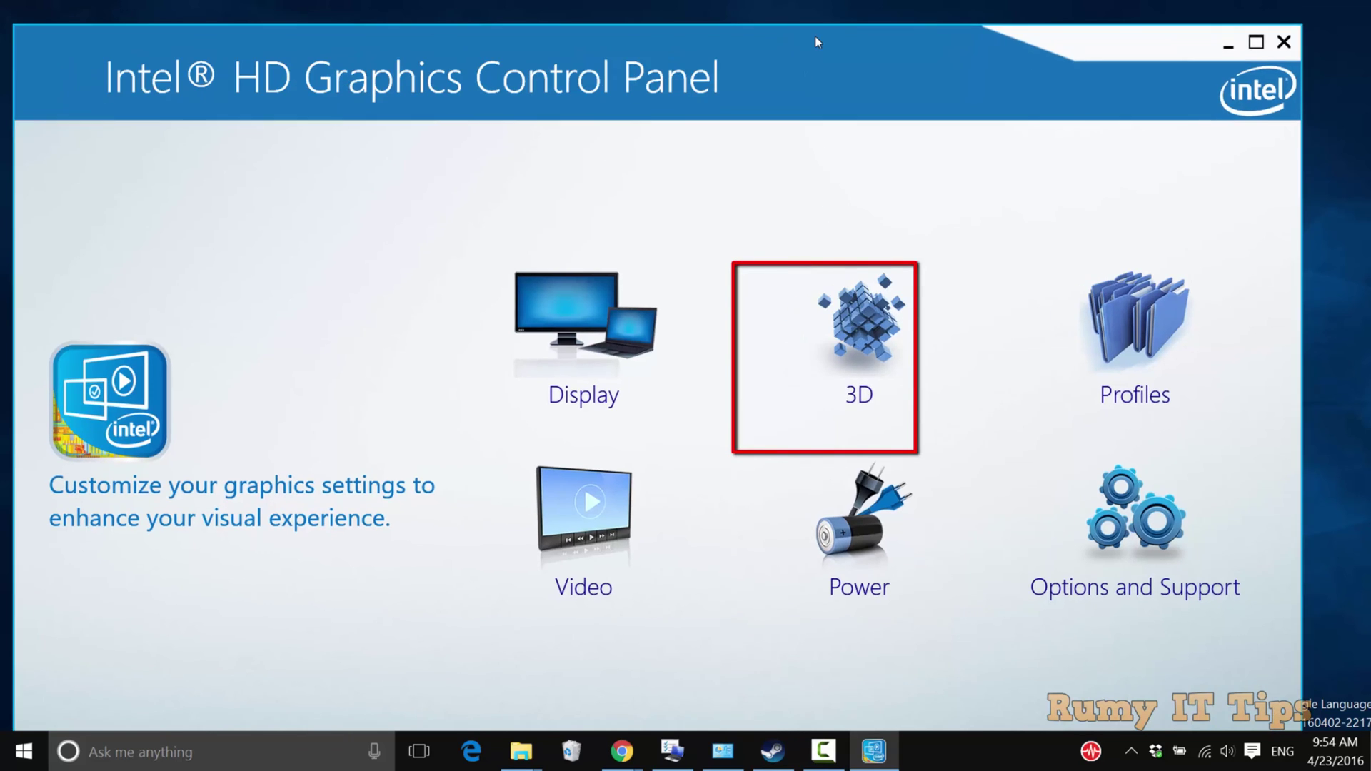
left_click(866, 351)
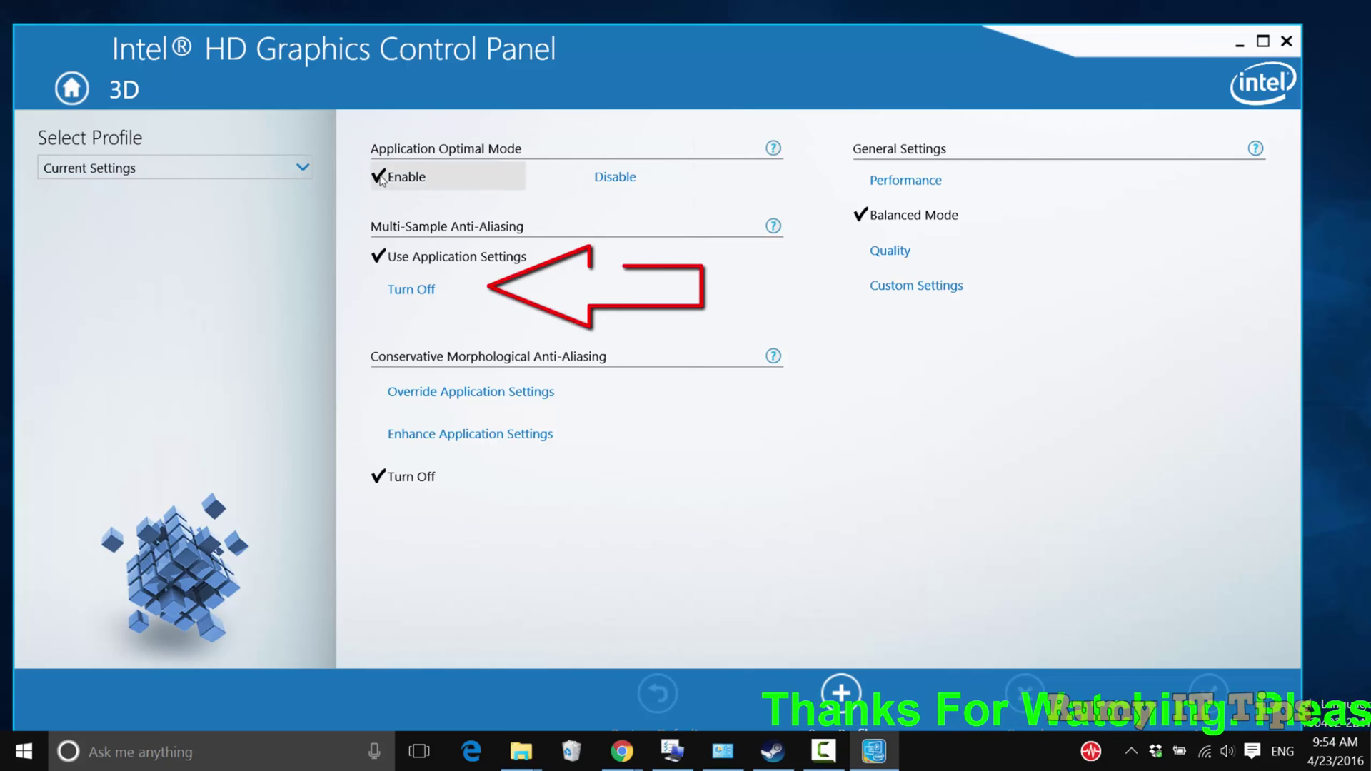
Turn multi-sample anti-aliasing off, override morphological anti-aliasing, select Performance, and apply
left_click(425, 293)
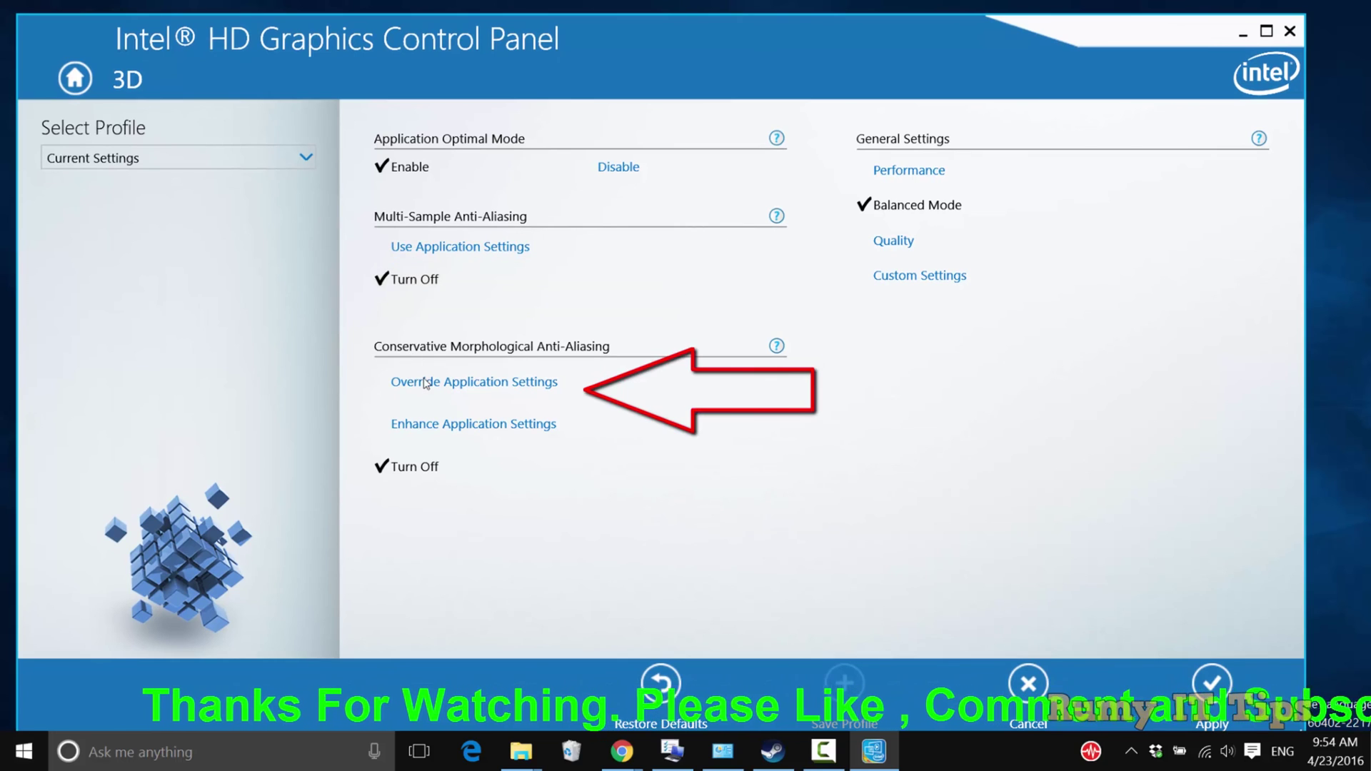
left_click(496, 385)
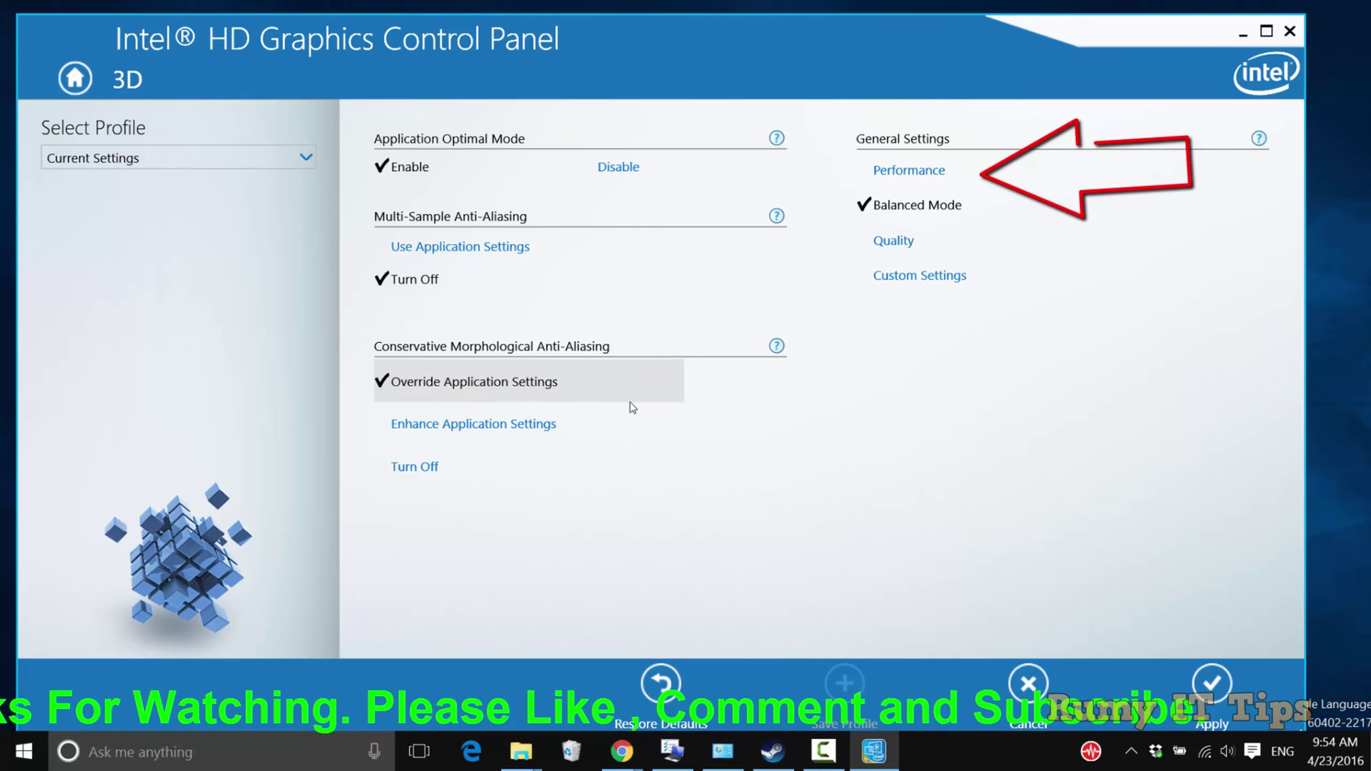
left_click(881, 172)
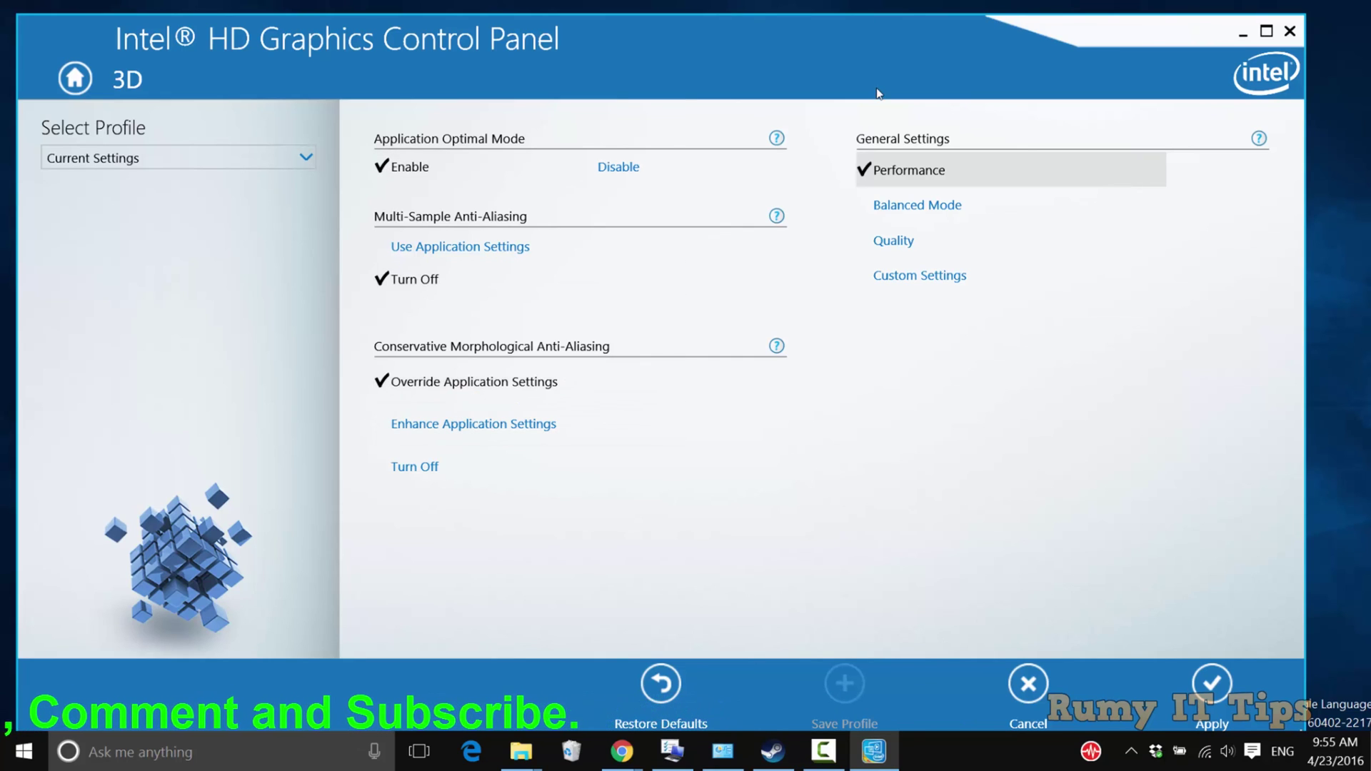
left_click(1213, 683)
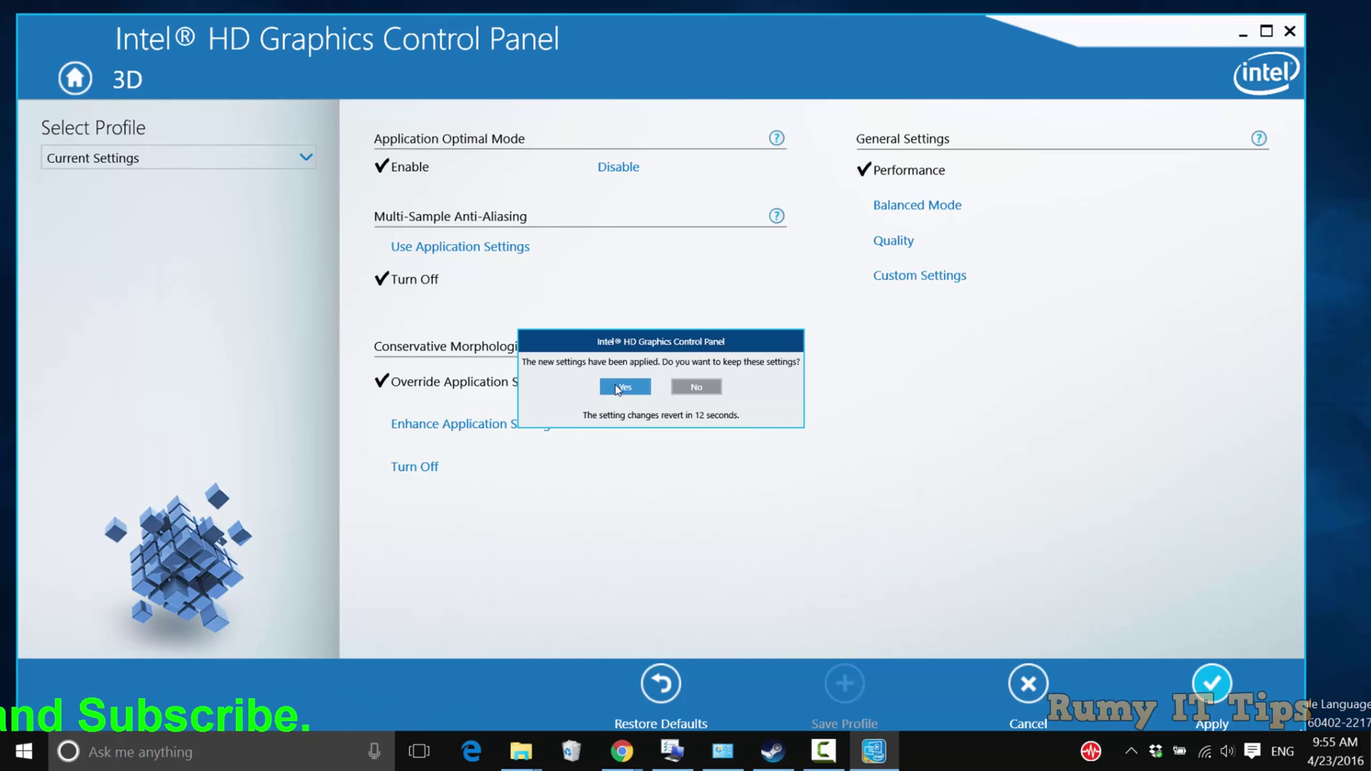
Confirm keeping the new 3D settings and close the Intel HD Graphics Control Panel
left_click(623, 387)
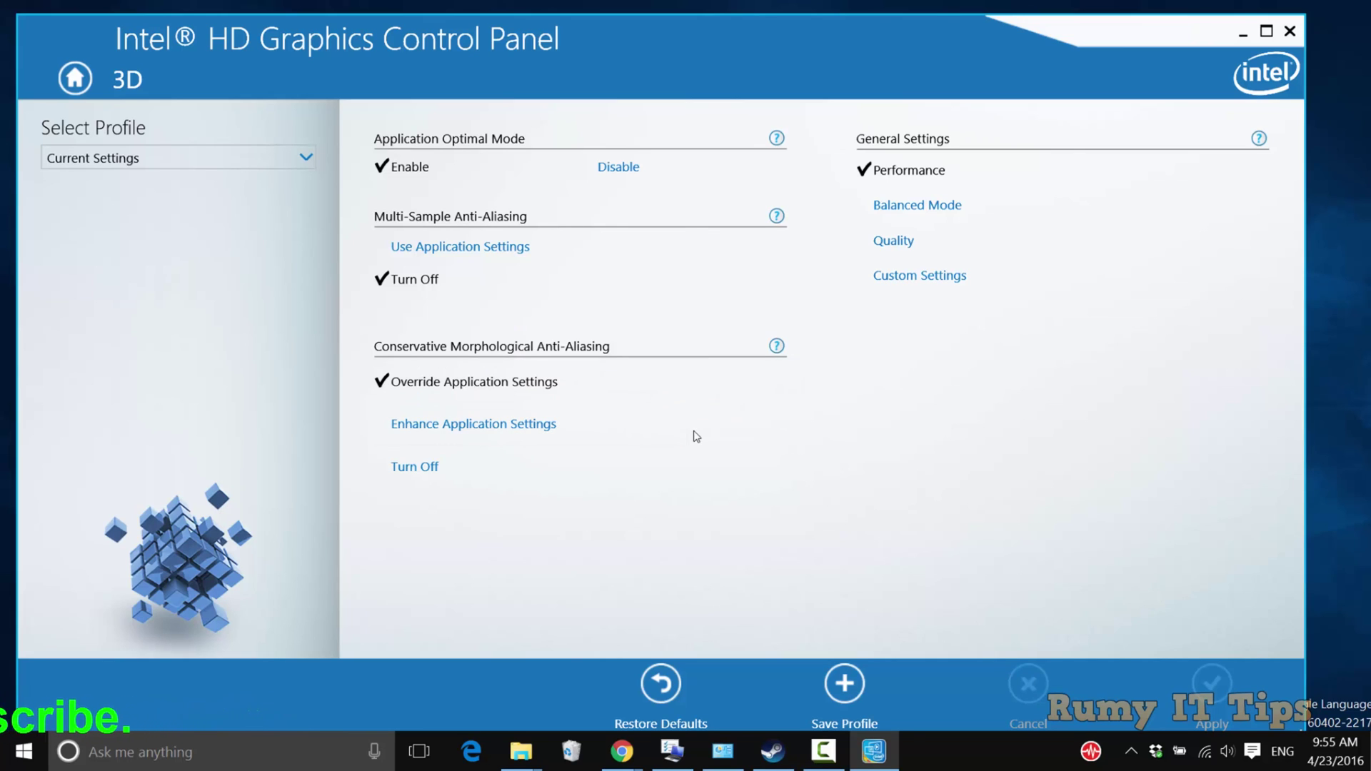
left_click(1292, 32)
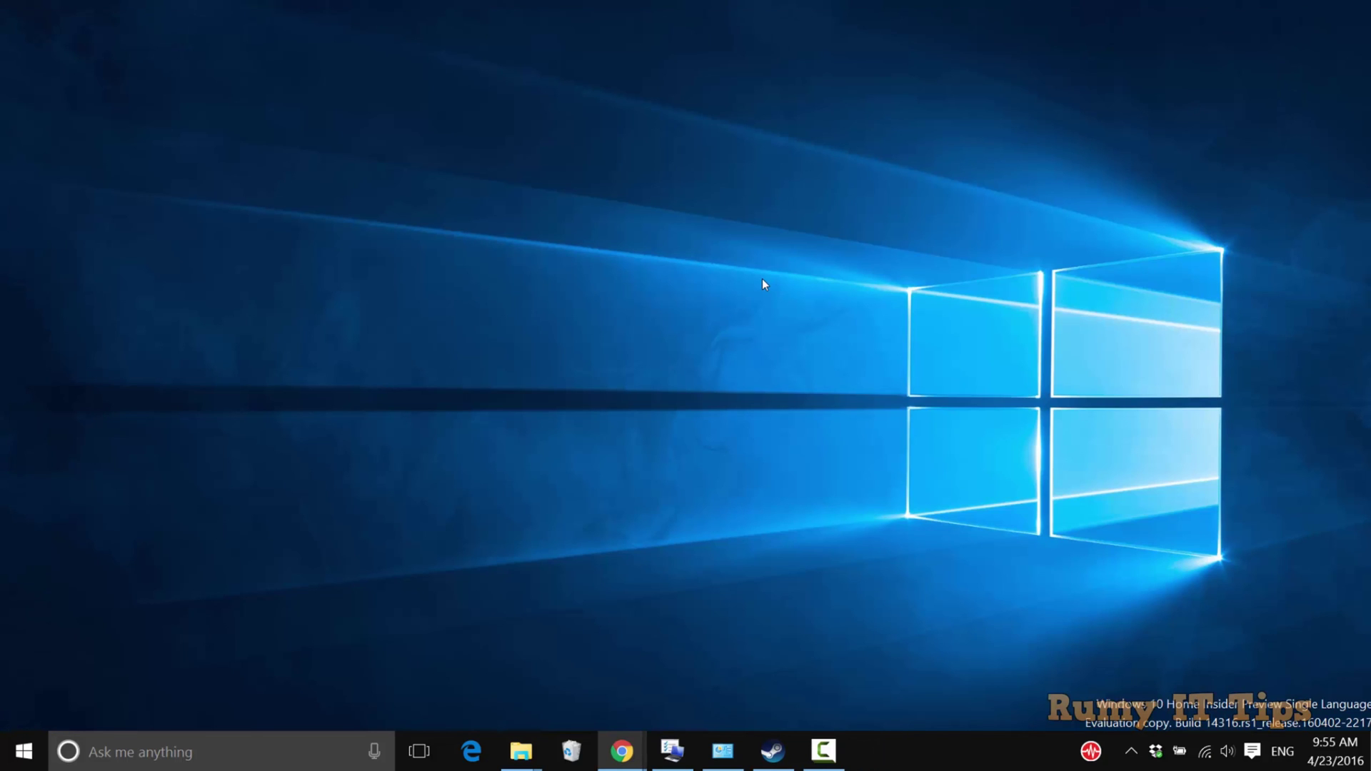